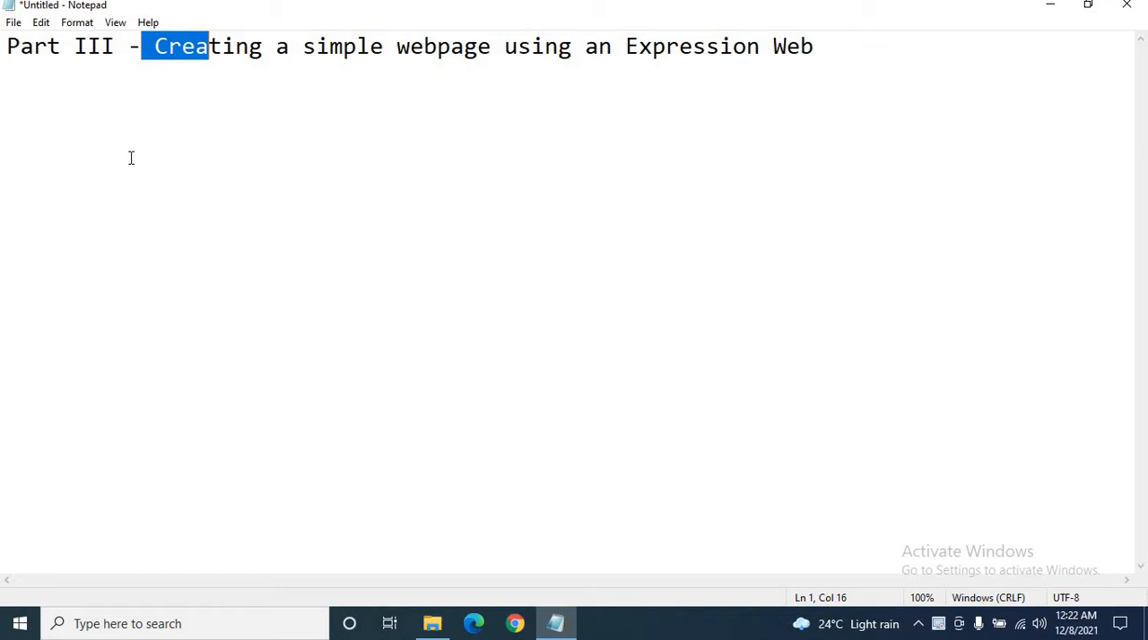
Launch Microsoft Expression Web 4 in a maximized window and start creating a new site.
{"action": "left_click", "coordinate": [284, 147]}
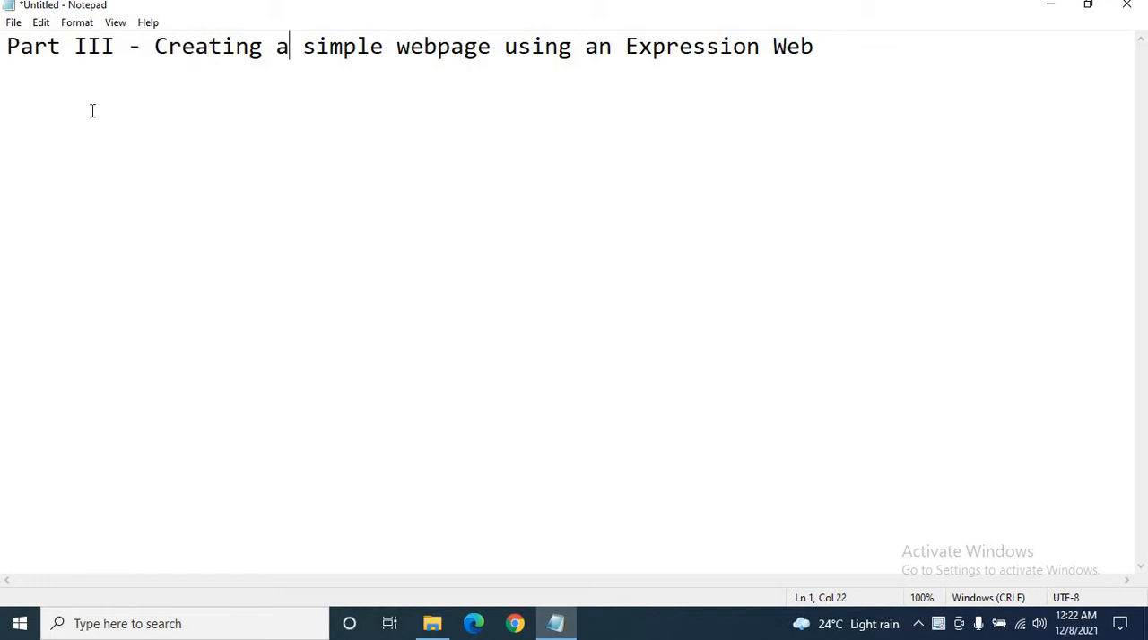
{"action": "left_click", "coordinate": [22, 625]}
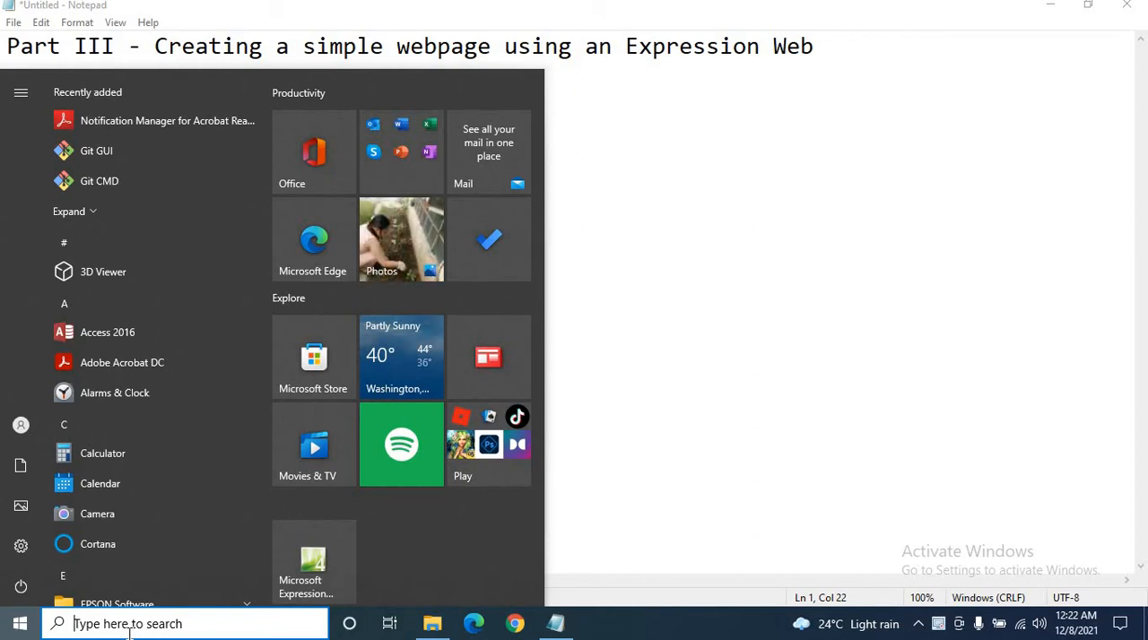
{"action": "left_click", "coordinate": [314, 584]}
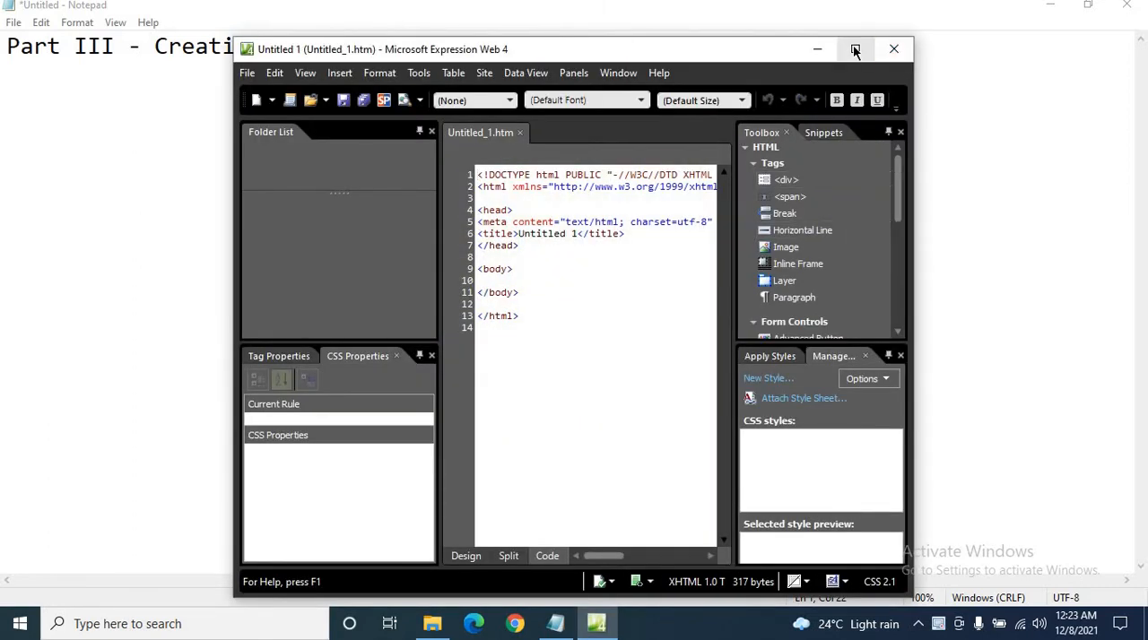
{"action": "left_click", "coordinate": [854, 49]}
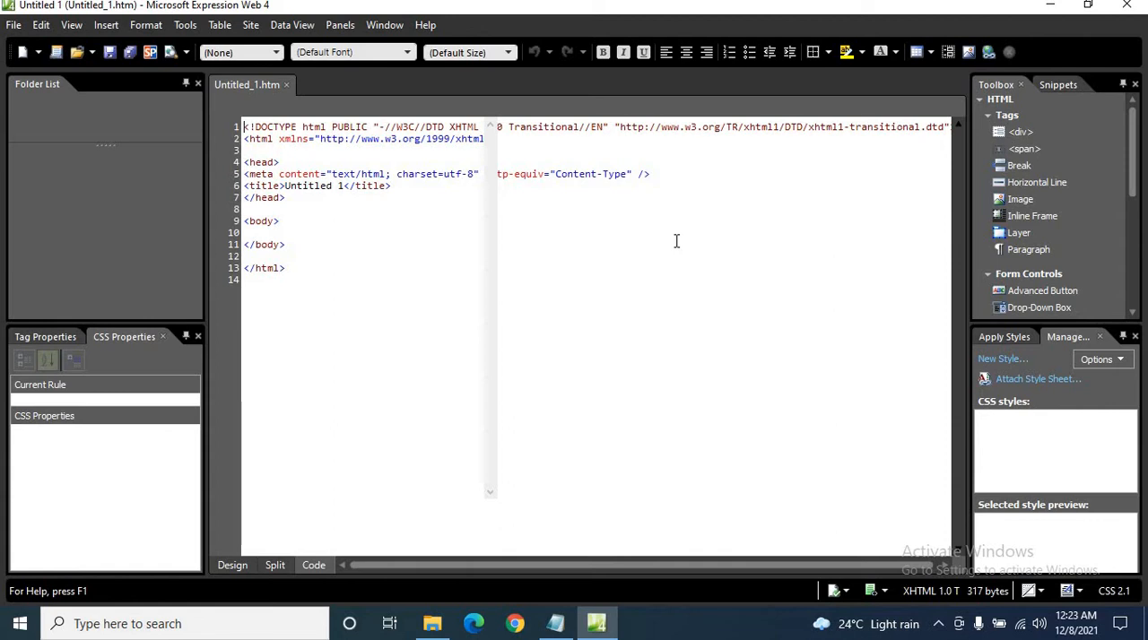
{"action": "left_click", "coordinate": [252, 33]}
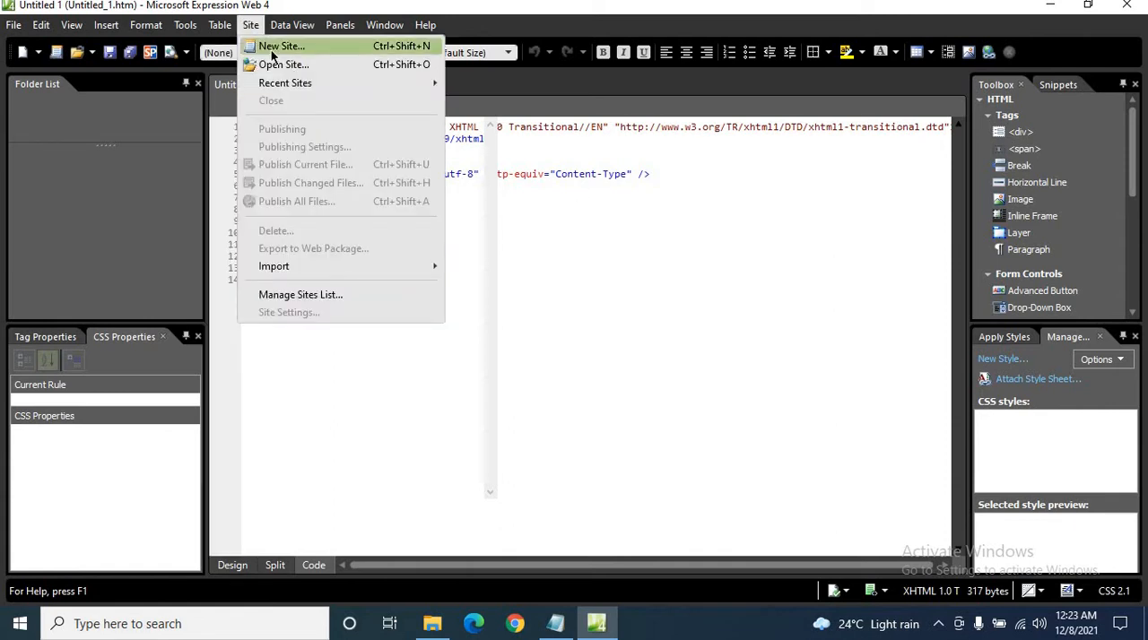
{"action": "left_click", "coordinate": [277, 46]}
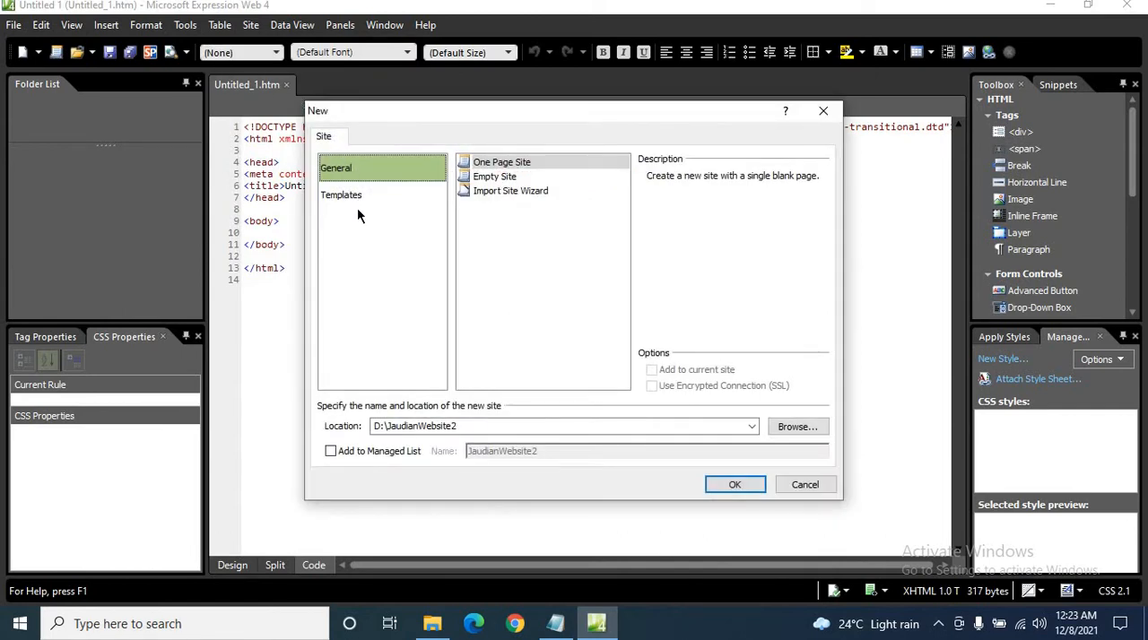
Examine the general site types, including Empty Site and Import Site Wizard, and the list of site templates.
{"action": "left_click", "coordinate": [357, 204]}
{"action": "left_click", "coordinate": [359, 163]}
{"action": "left_click", "coordinate": [496, 178]}
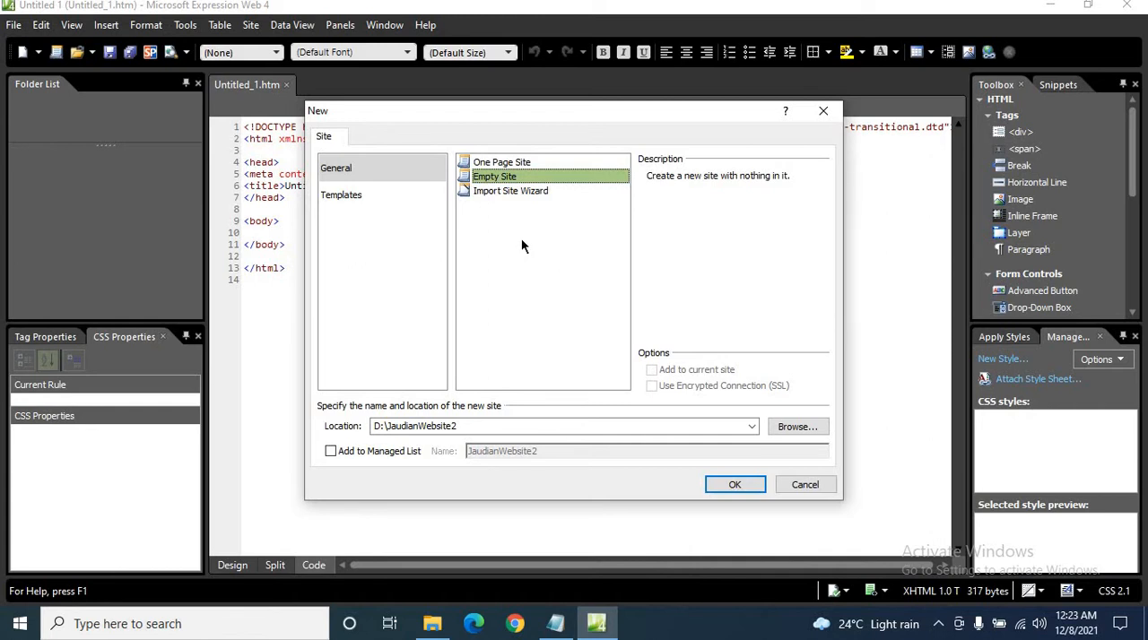
{"action": "left_click", "coordinate": [508, 190]}
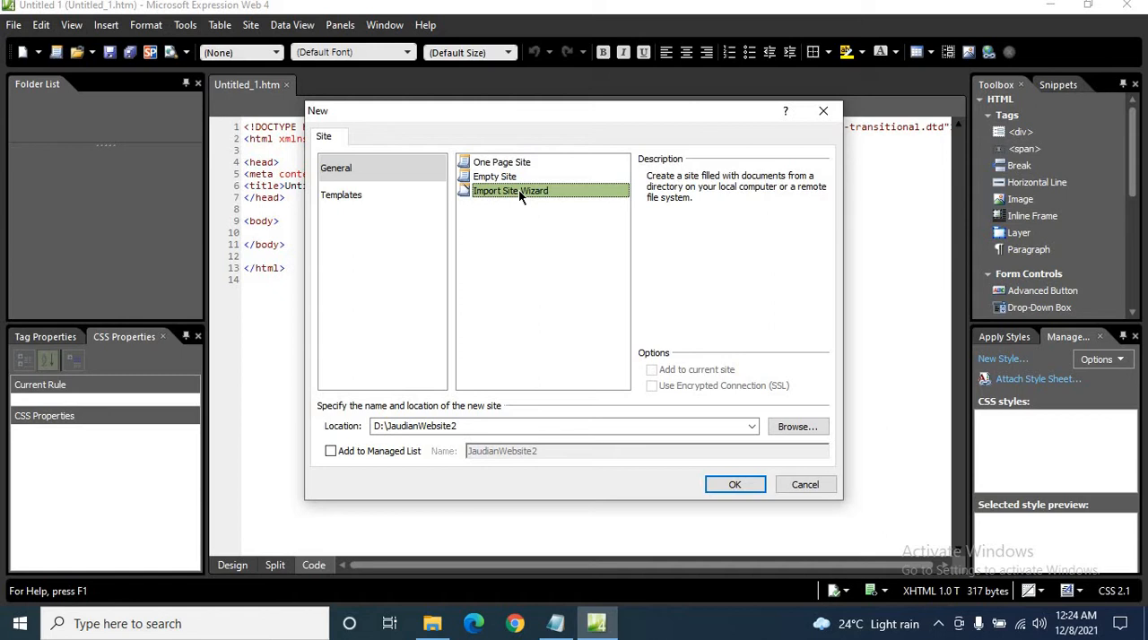
{"action": "left_click", "coordinate": [408, 235]}
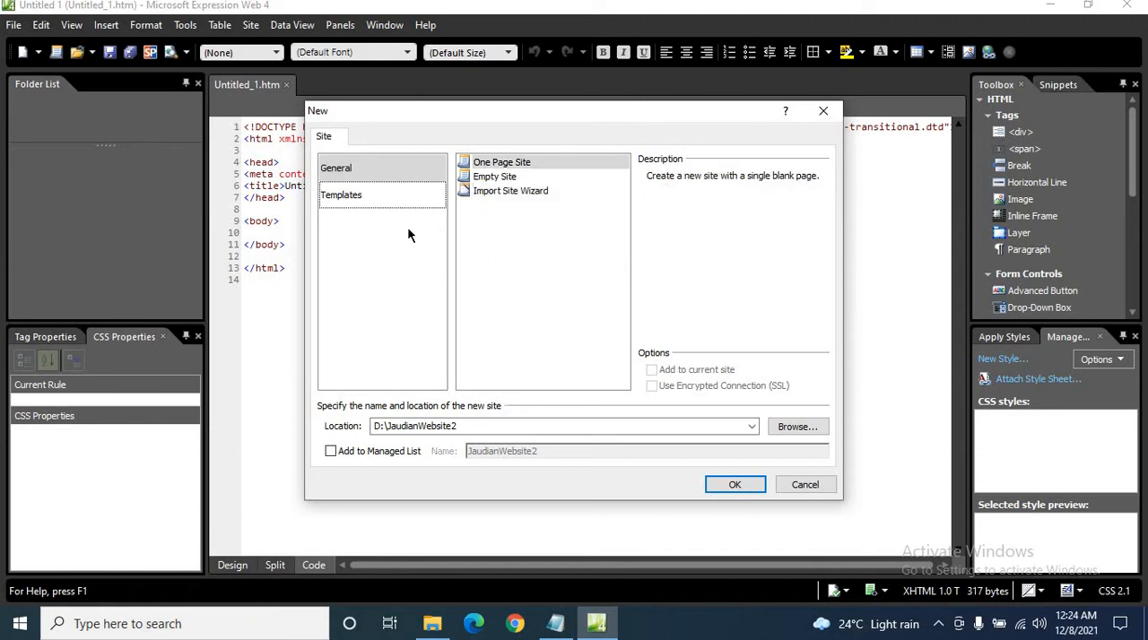
{"action": "left_click", "coordinate": [352, 205]}
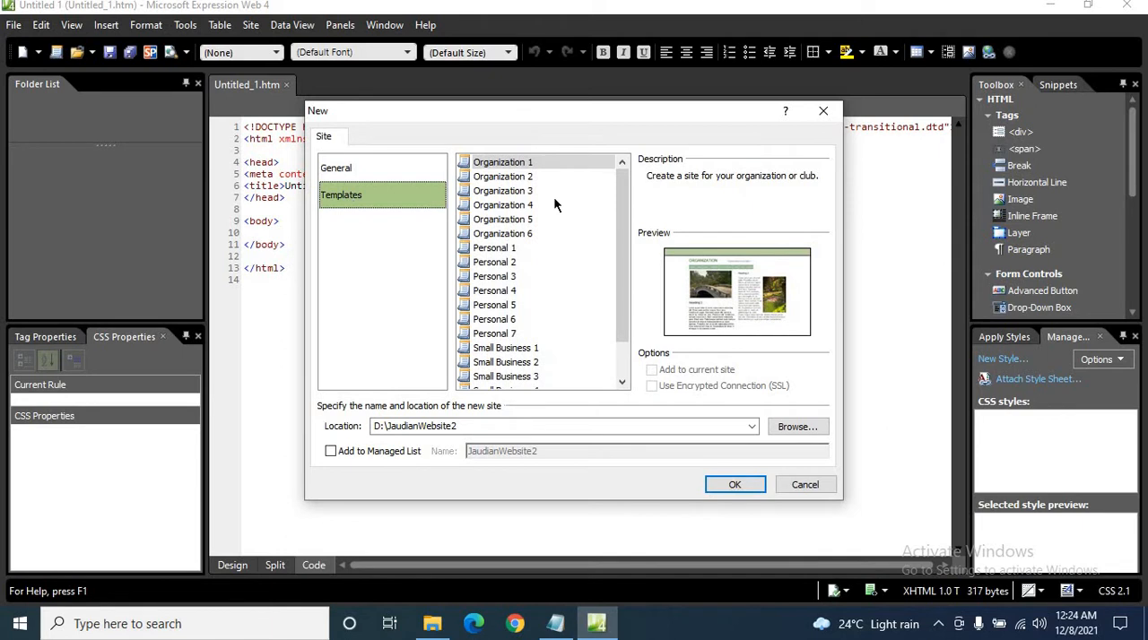
{"action": "scroll", "coordinate": [555, 199], "scroll_direction": "down", "scroll_amount": 1}
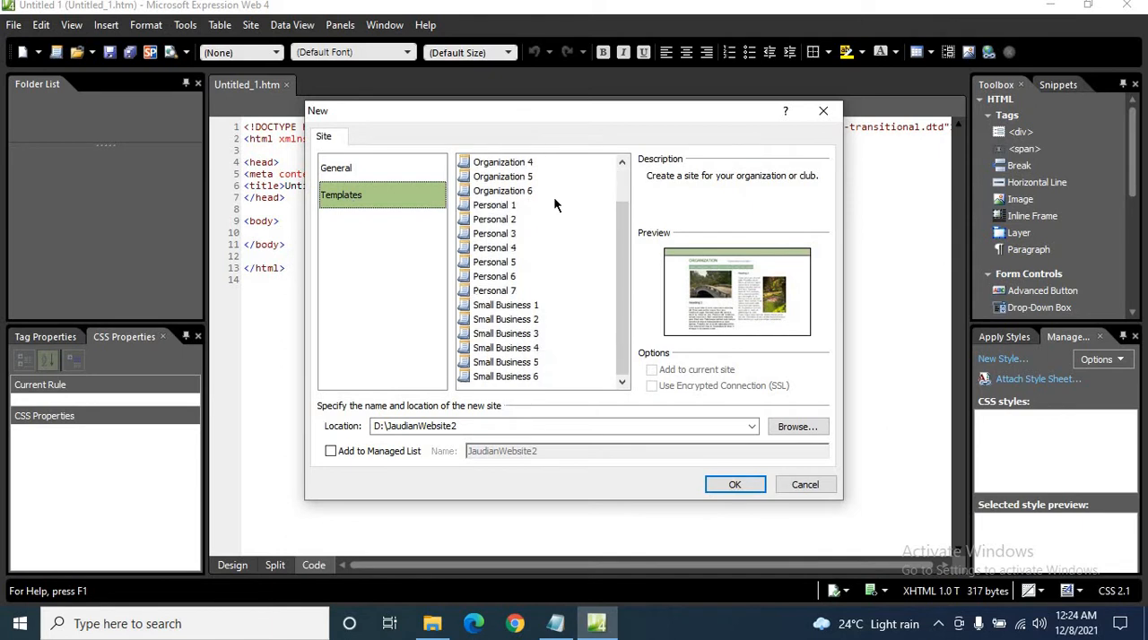
{"action": "scroll", "coordinate": [554, 204], "scroll_direction": "up", "scroll_amount": 1}
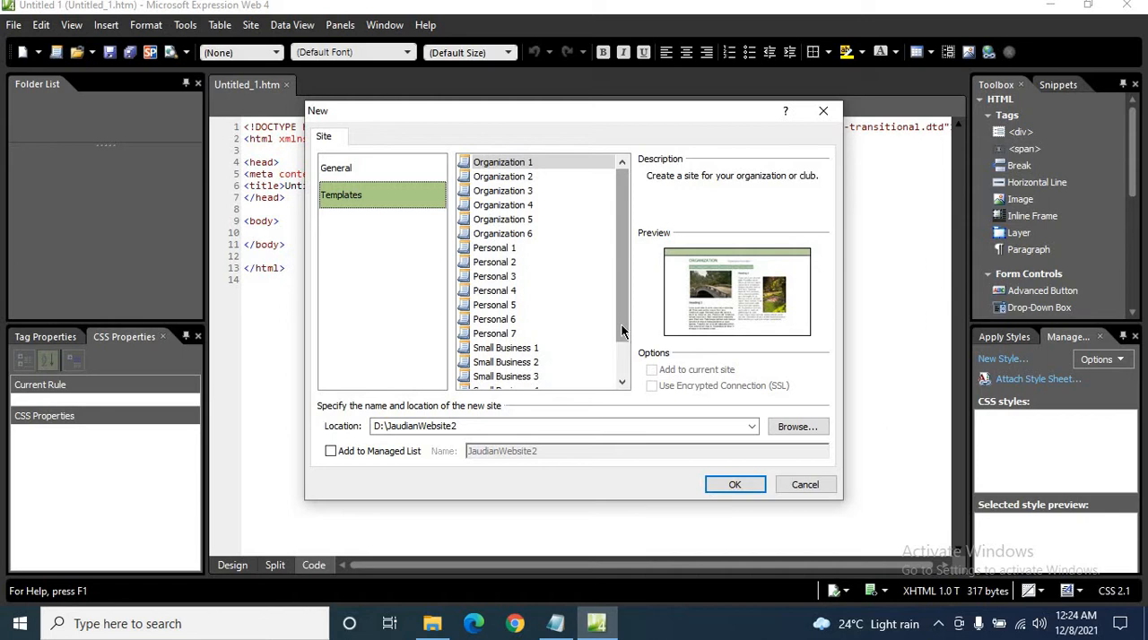
{"action": "left_click_drag", "start_coordinate": [621, 325], "coordinate": [277, 181]}
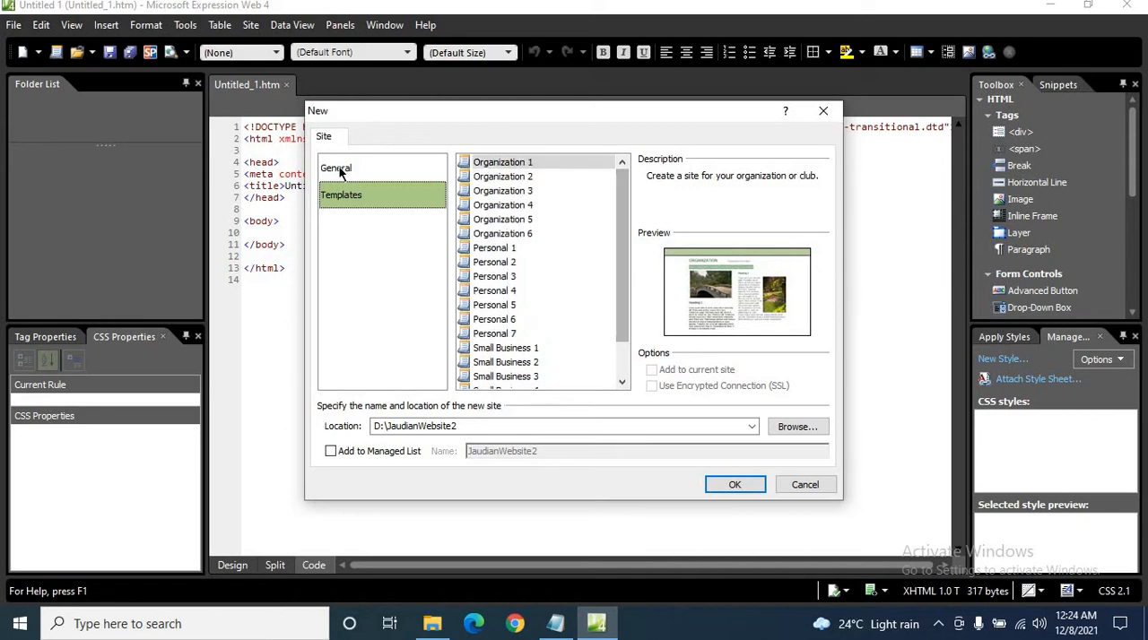
Choose the general One Page Site type for the new site and clear its suggested location.
{"action": "left_click", "coordinate": [339, 169]}
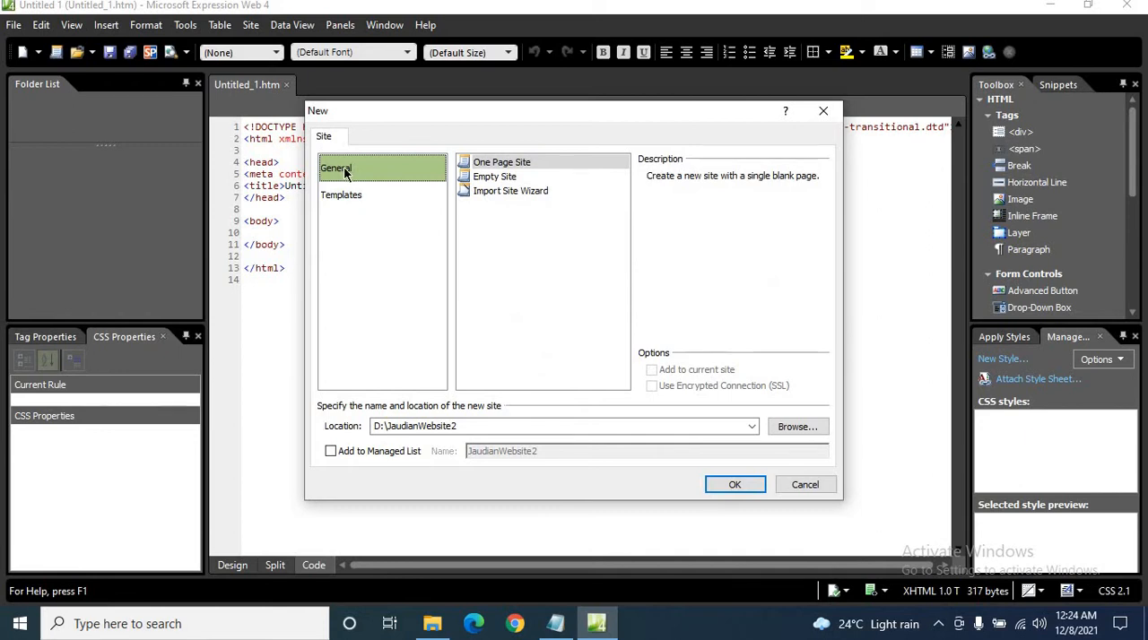
{"action": "left_click", "coordinate": [519, 162]}
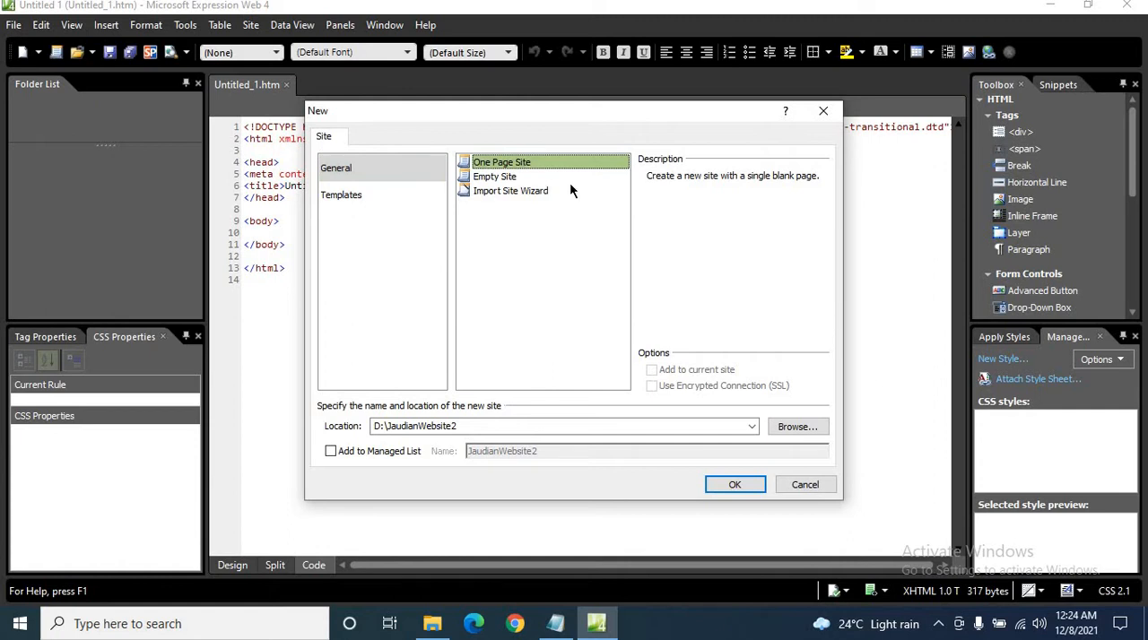
{"action": "double_click", "coordinate": [583, 427]}
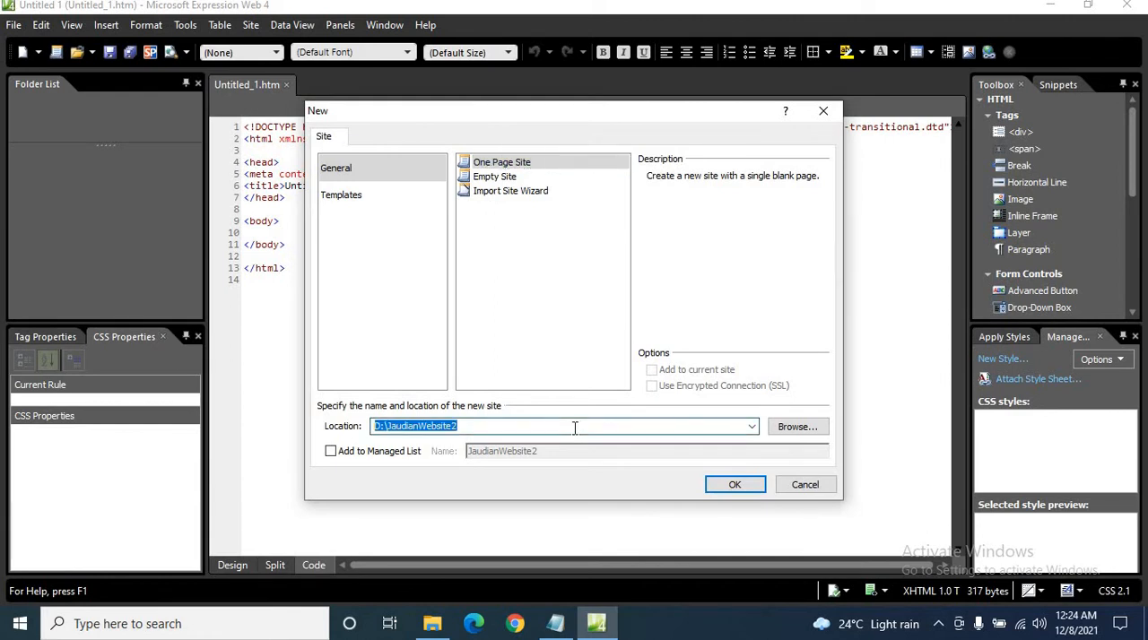
{"action": "key", "text": "BackSpace"}
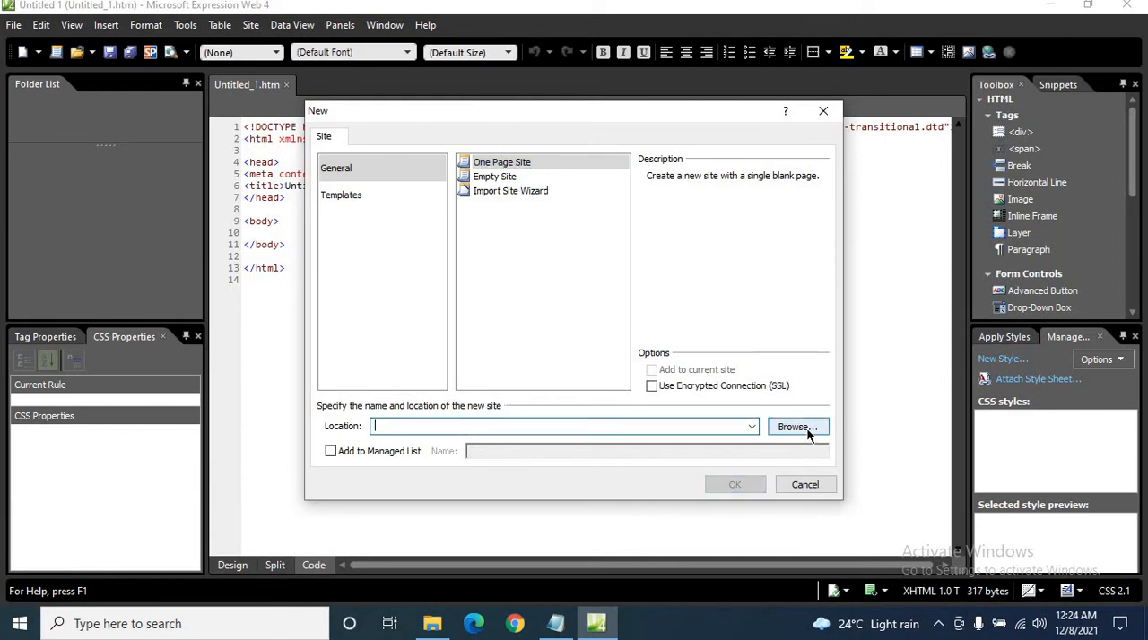
Browse for the site location and create a folder on Local Disk (D:) named with the author's surname followed by "Website".
{"action": "left_click", "coordinate": [793, 427]}
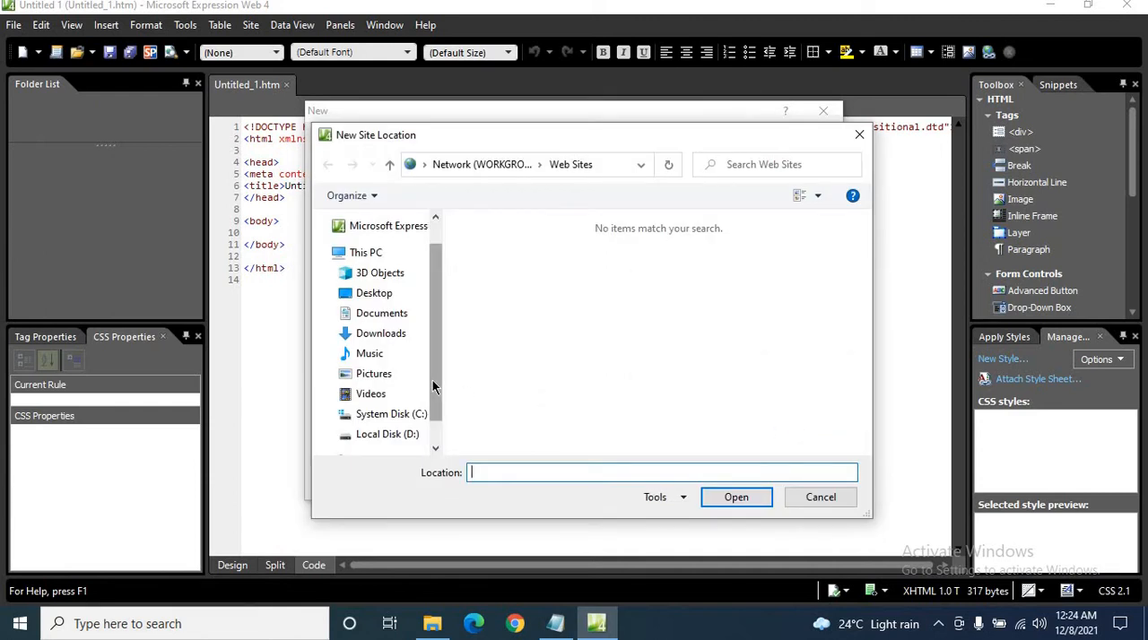
{"action": "left_click_drag", "start_coordinate": [432, 380], "coordinate": [430, 405]}
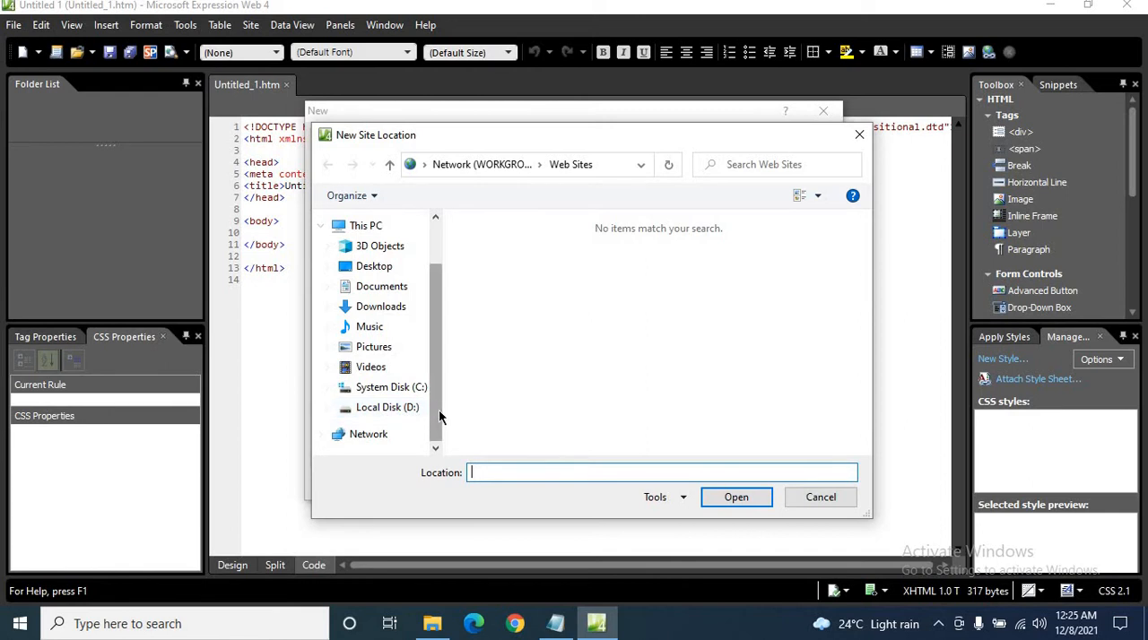
{"action": "left_click", "coordinate": [380, 408]}
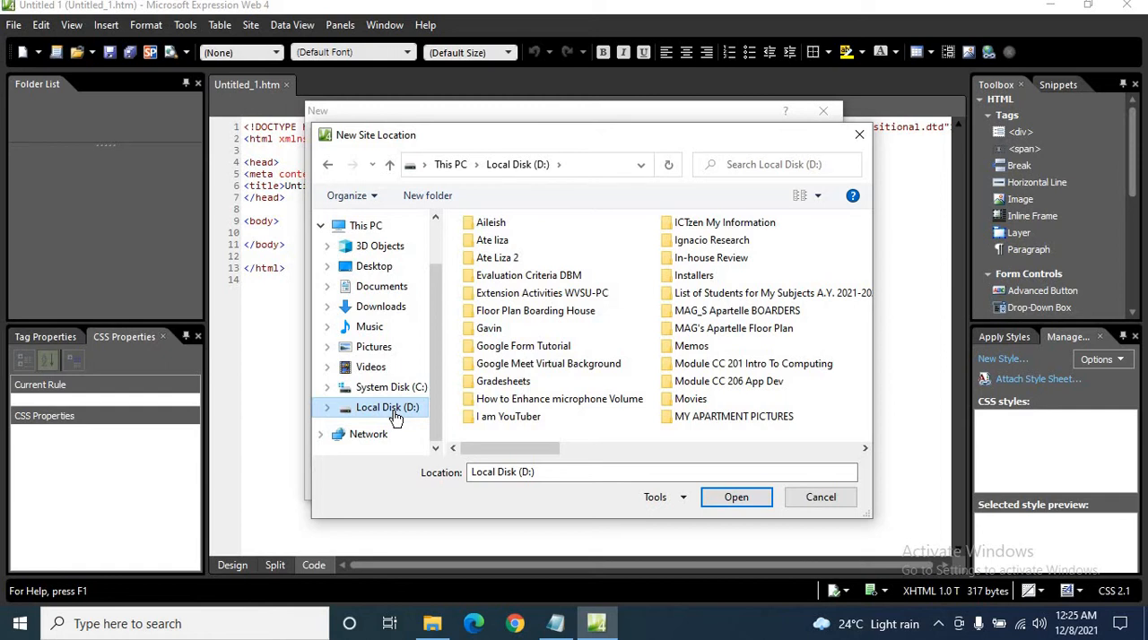
{"action": "left_click", "coordinate": [440, 197]}
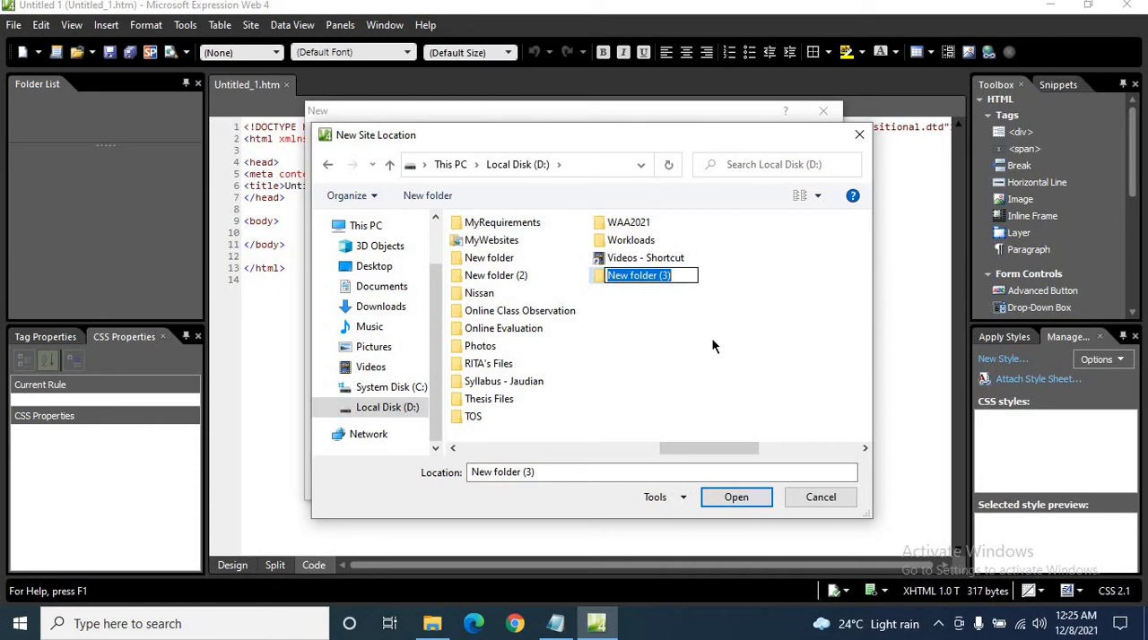
{"action": "type", "text": "Jaudi"}
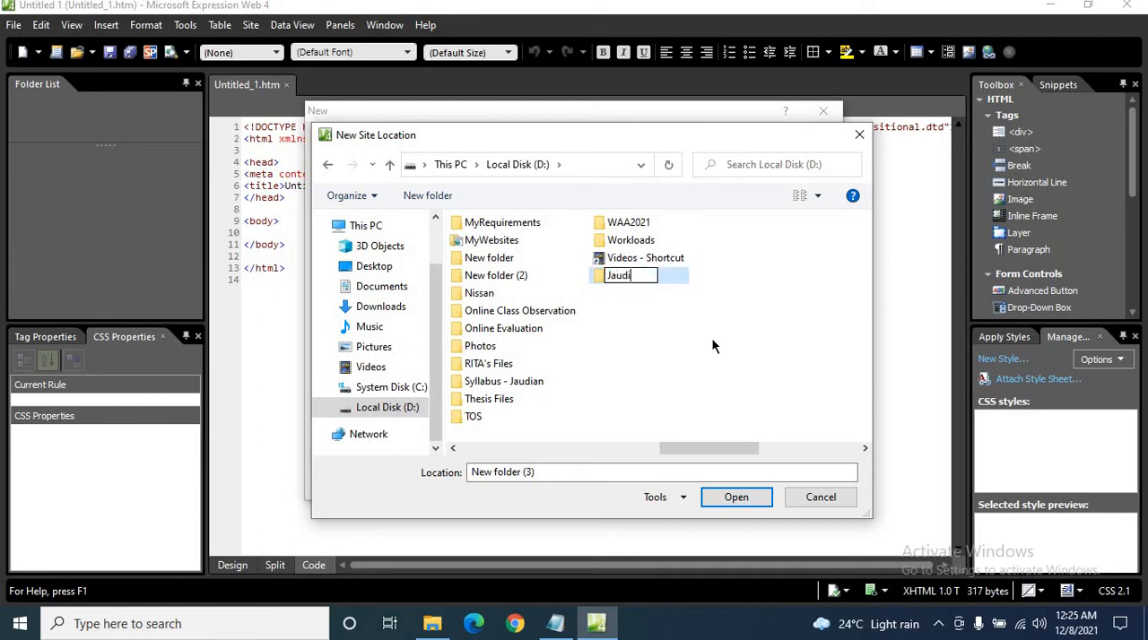
{"action": "type", "text": "anWebsite"}
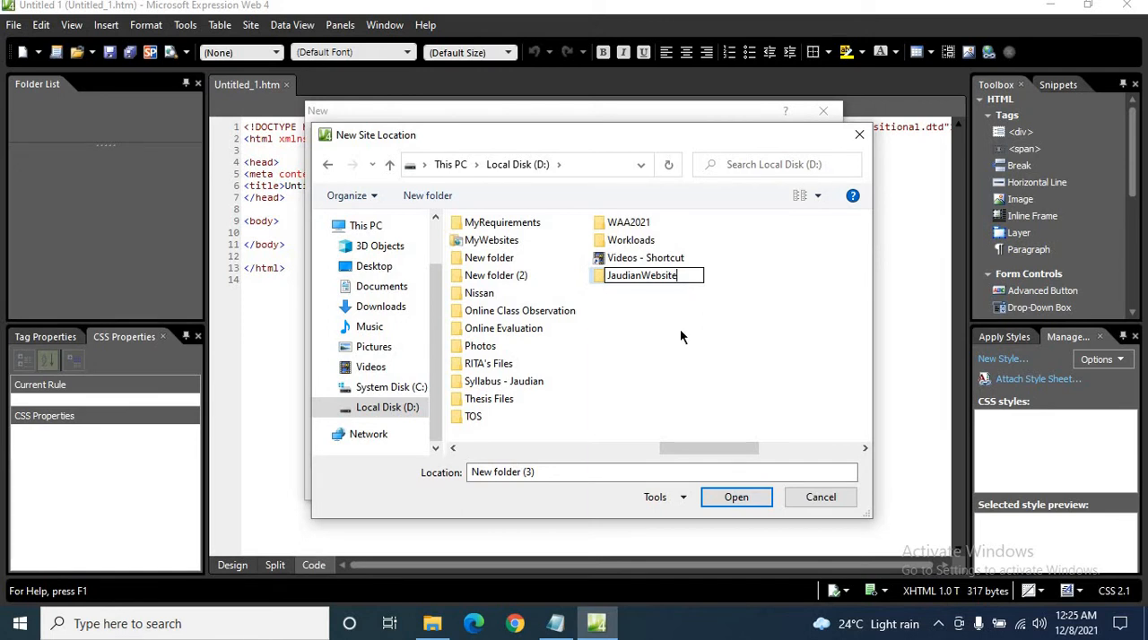
Use the new website folder as the site location and create the one-page site.
{"action": "double_click", "coordinate": [599, 275]}
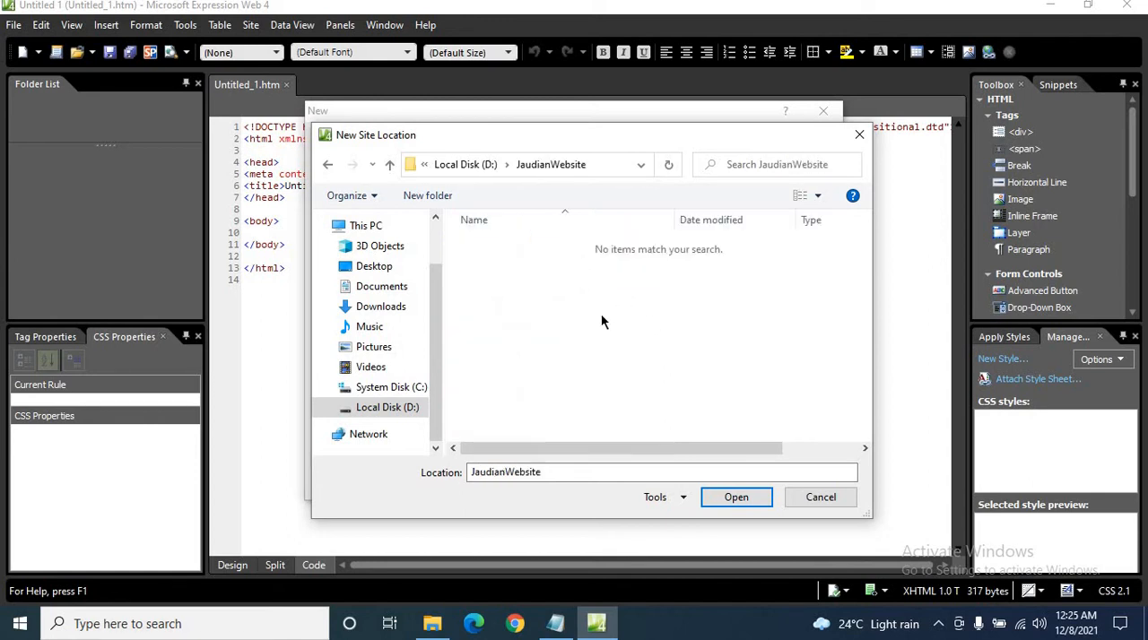
{"action": "left_click", "coordinate": [740, 502]}
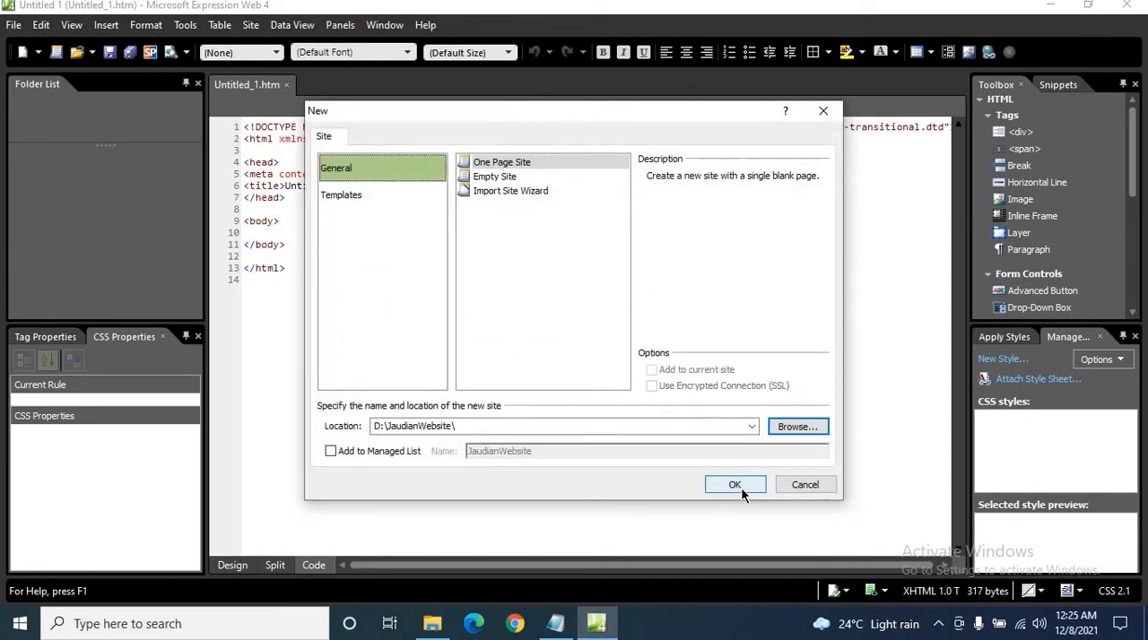
{"action": "left_click", "coordinate": [740, 487]}
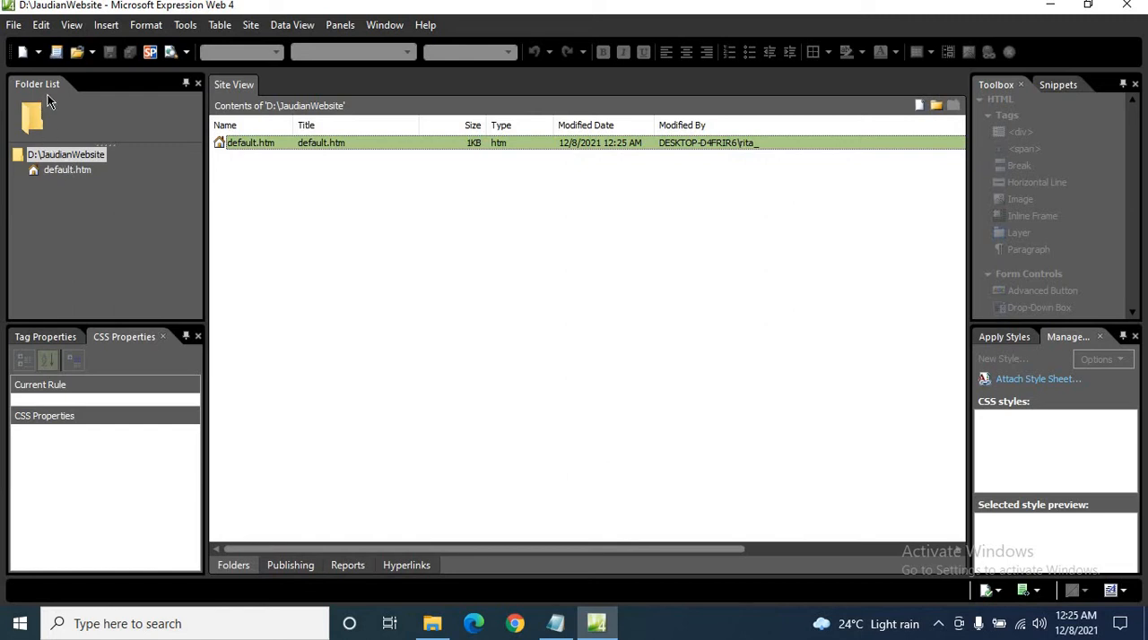
{"action": "right_click", "coordinate": [61, 172]}
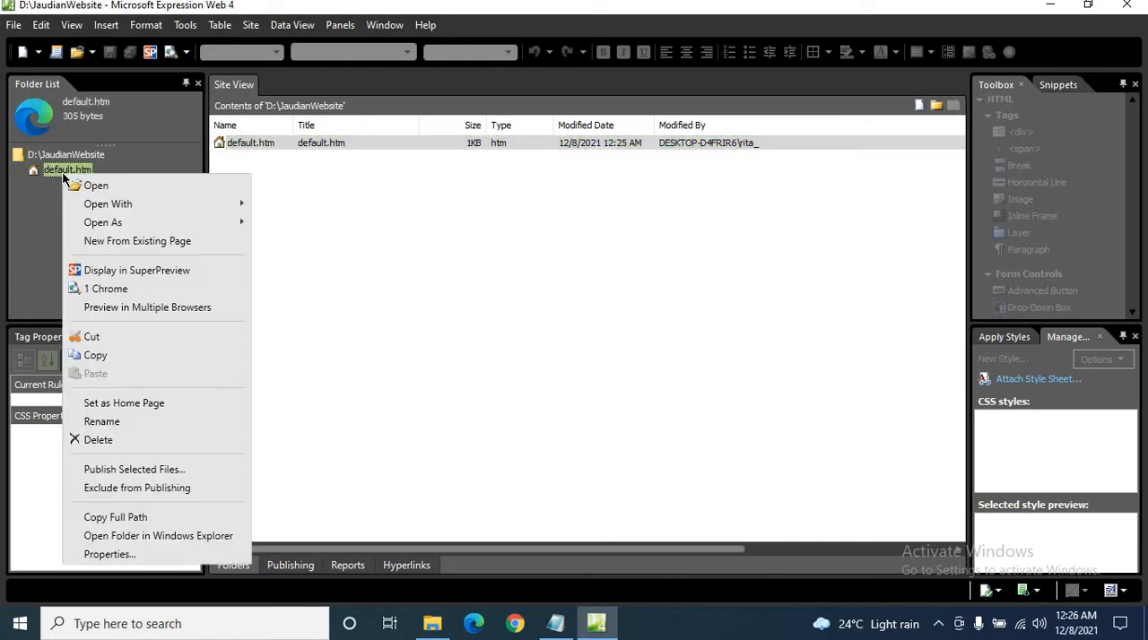
{"action": "left_click", "coordinate": [123, 422]}
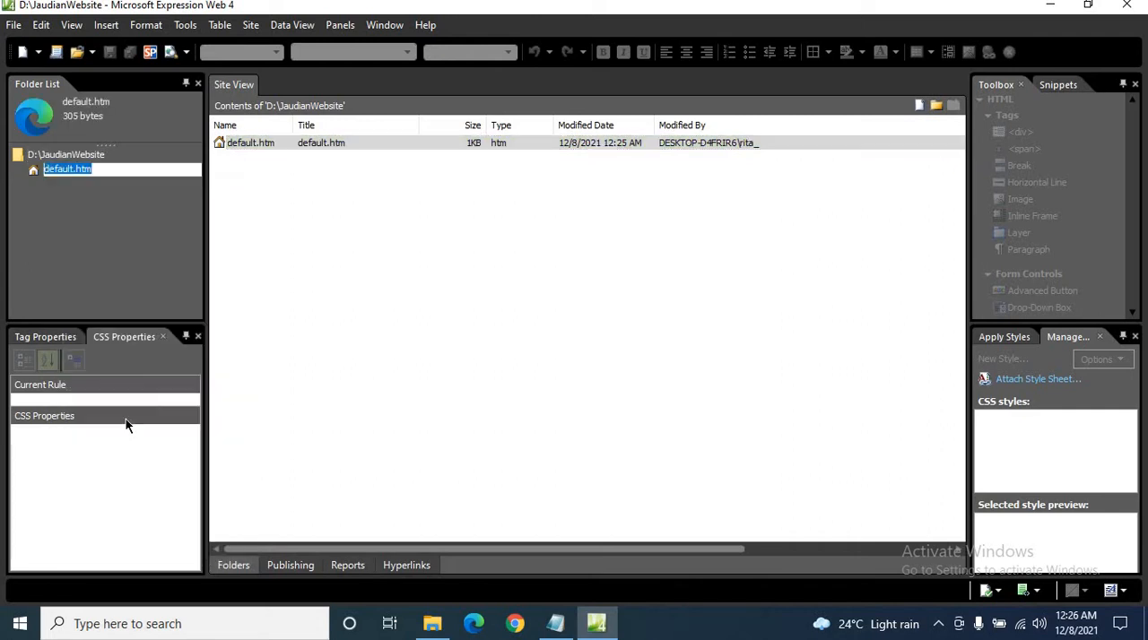
{"action": "left_click", "coordinate": [84, 187]}
Rename the home page default.htm to the author's first name, keeping the .htm extension, and accept the home page rename.
{"action": "right_click", "coordinate": [54, 171]}
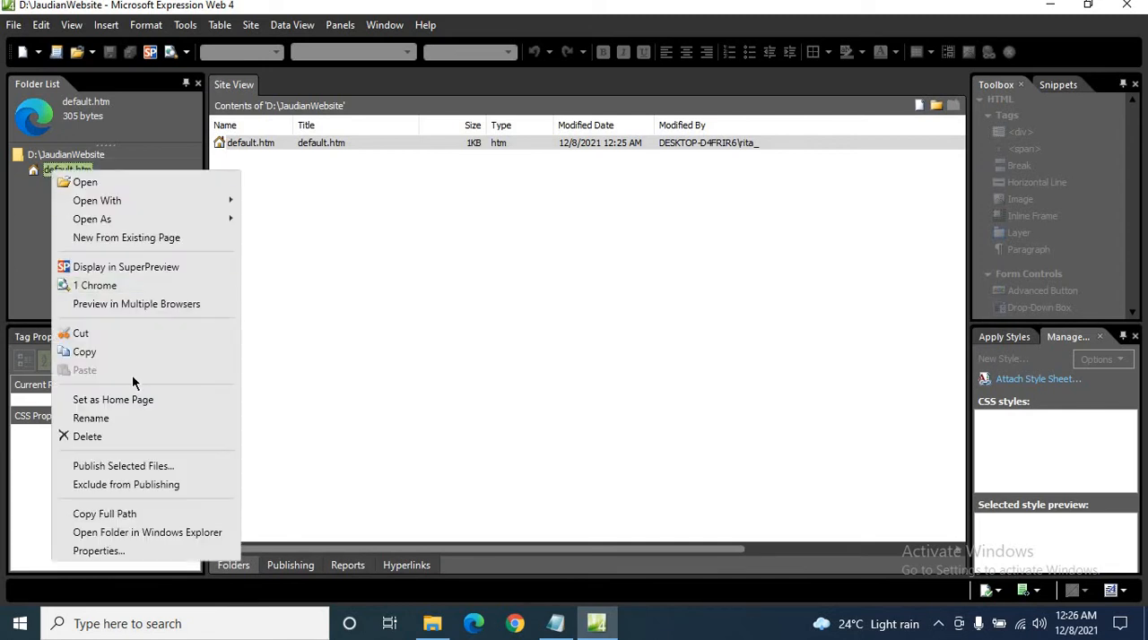
{"action": "left_click", "coordinate": [113, 423]}
{"action": "left_click", "coordinate": [73, 170]}
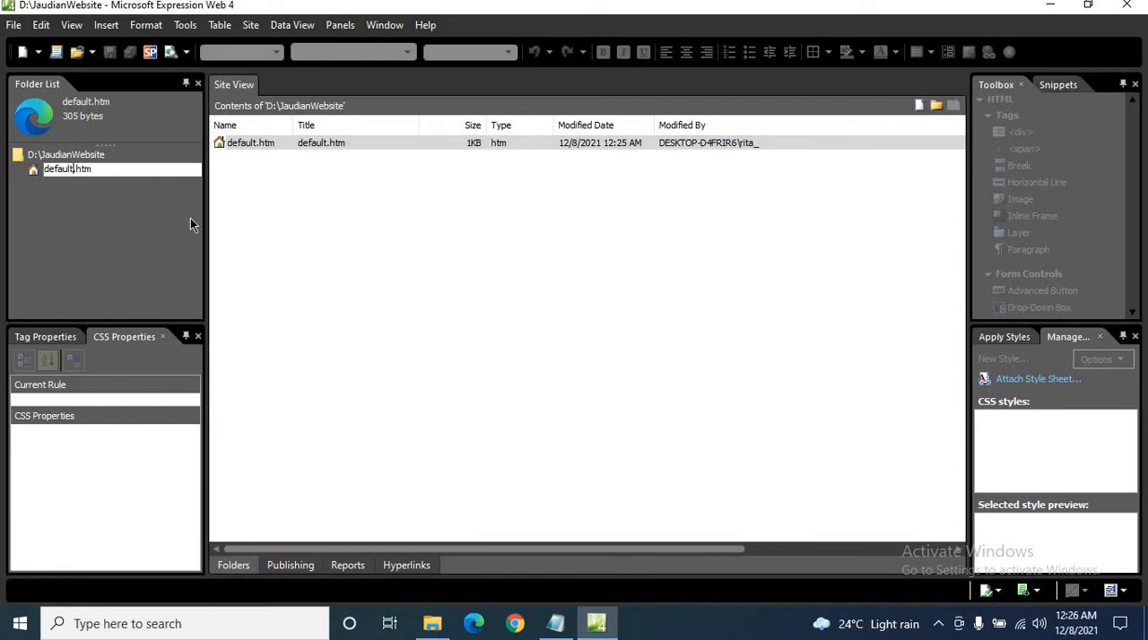
{"action": "key", "text": "BackSpace"}
{"action": "key", "text": "BackSpace"}
{"action": "key", "text": "BackSpace"}
{"action": "key", "text": "BackSpace"}
{"action": "key", "text": "BackSpace"}
{"action": "key", "text": "BackSpace"}
{"action": "key", "text": "BackSpace"}
{"action": "type", "text": "Rita"}
{"action": "key", "text": "Return"}
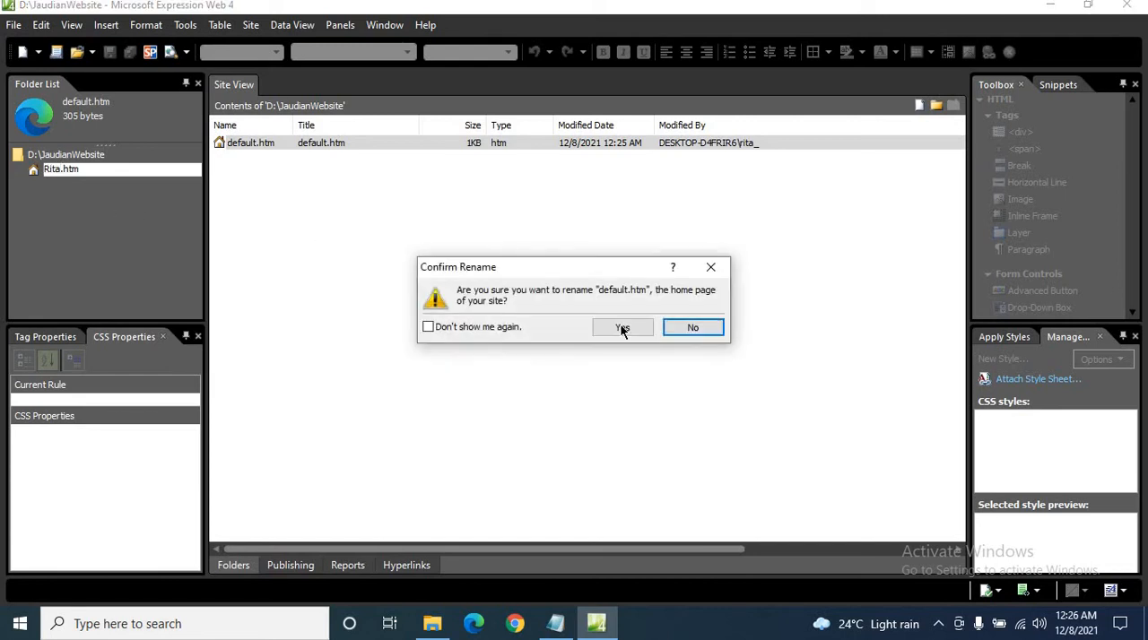
{"action": "left_click", "coordinate": [633, 327]}
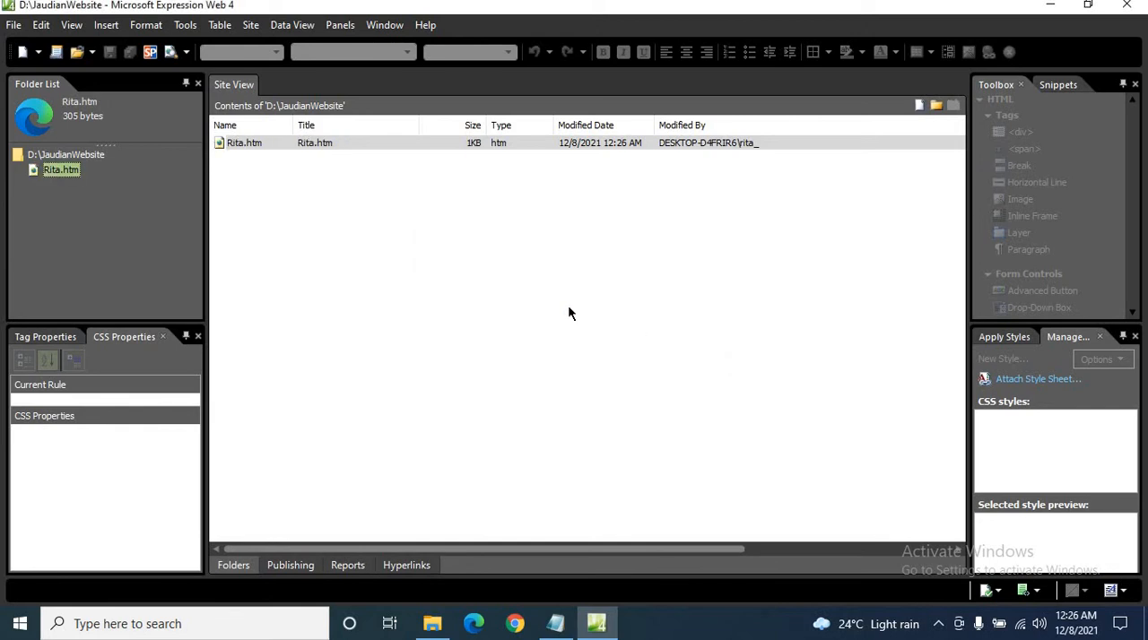
Open the renamed page for editing and look over its starter HTML code.
{"action": "double_click", "coordinate": [338, 144]}
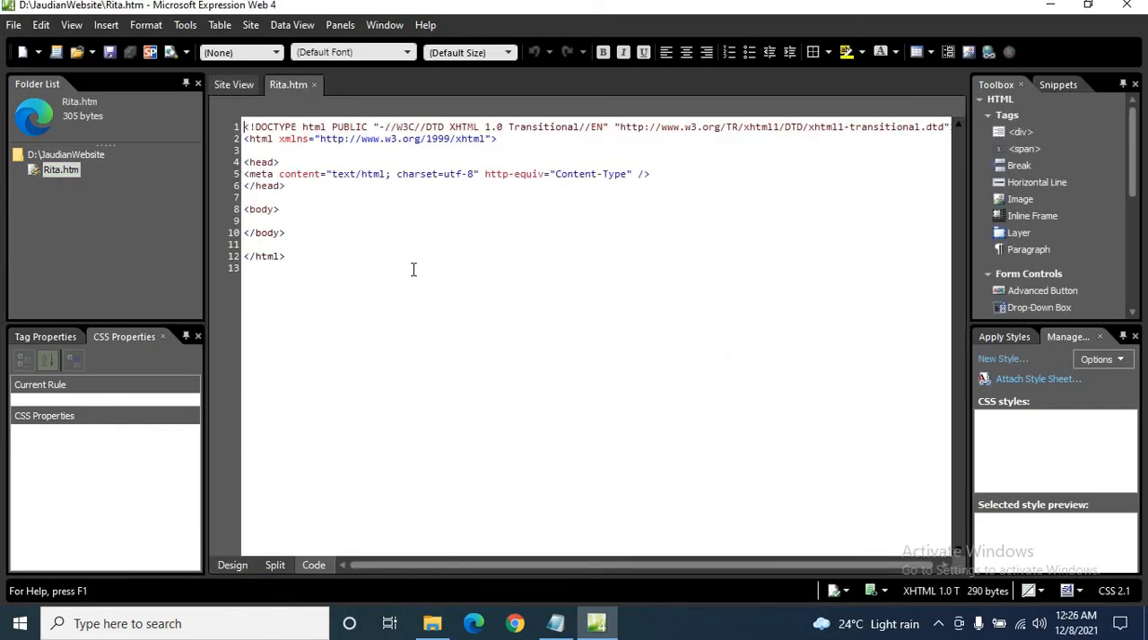
{"action": "left_click_drag", "start_coordinate": [287, 258], "coordinate": [251, 127]}
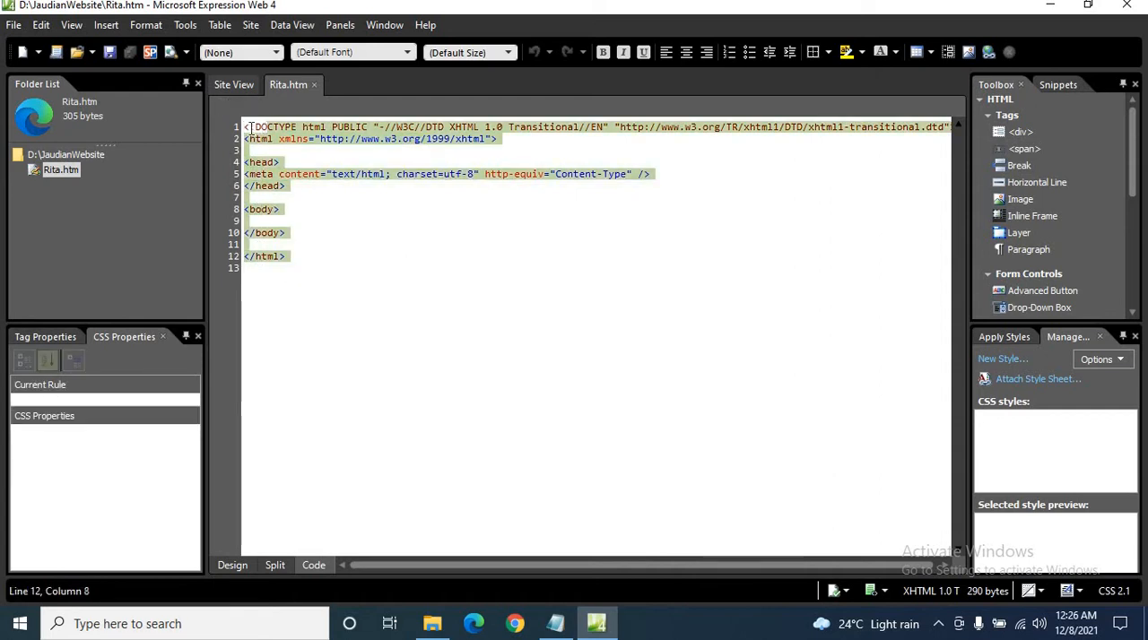
{"action": "left_click", "coordinate": [350, 278]}
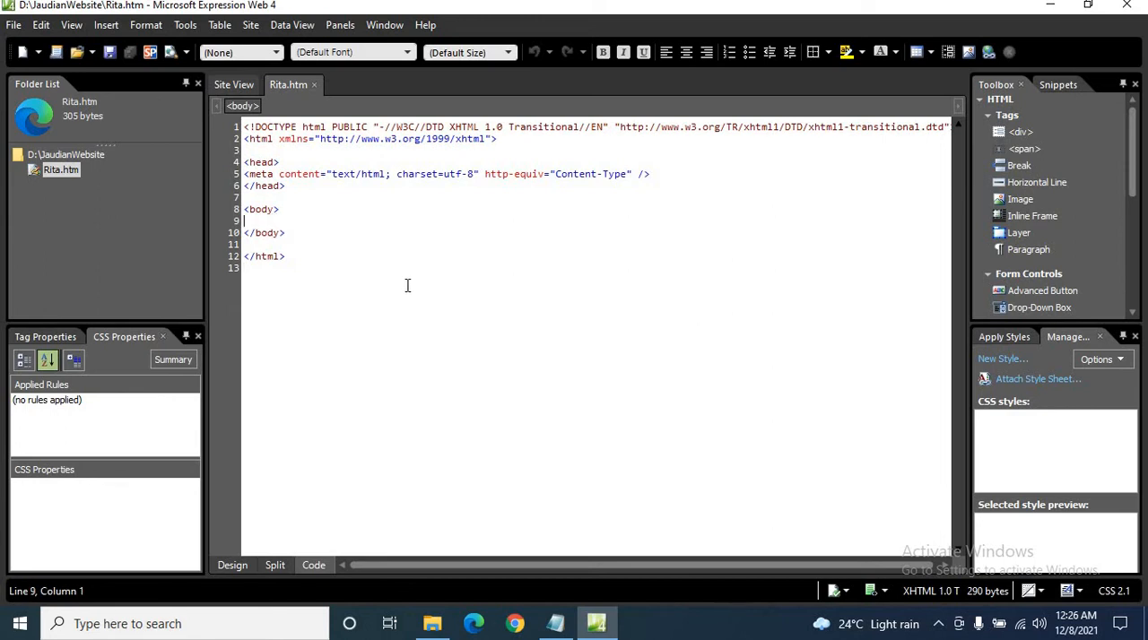
Switch to File Explorer and open Module-in-CC201-Introduction-to-Computing.pdf from the Module CC 201 Intro To Computing folder on Local Disk (D:), with its window maximized.
{"action": "left_click", "coordinate": [480, 629]}
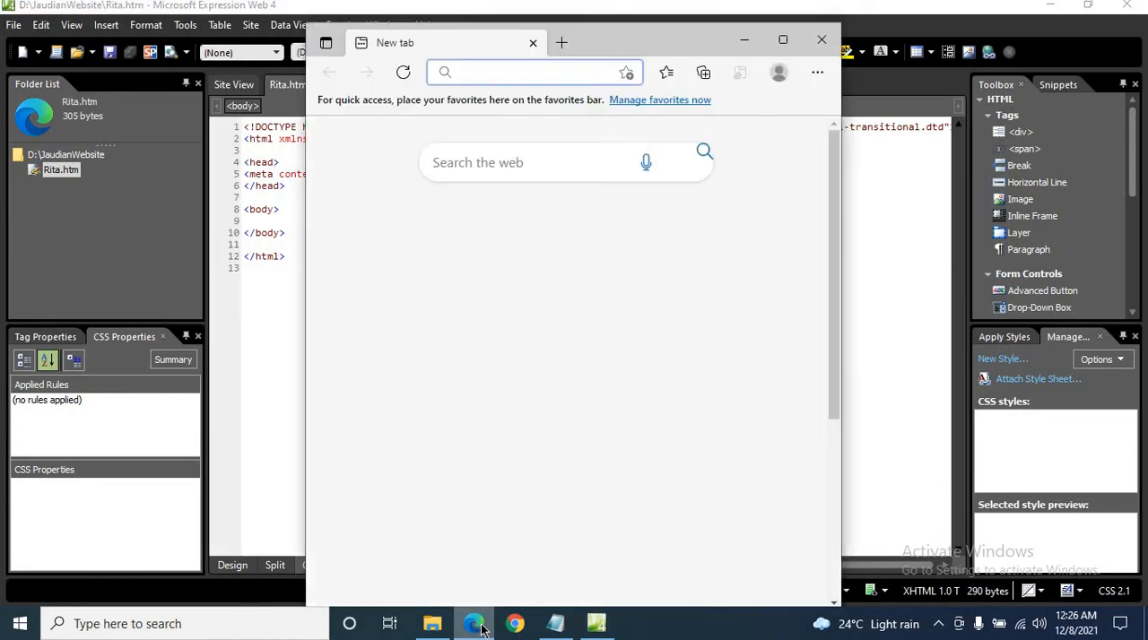
{"action": "left_click", "coordinate": [821, 40]}
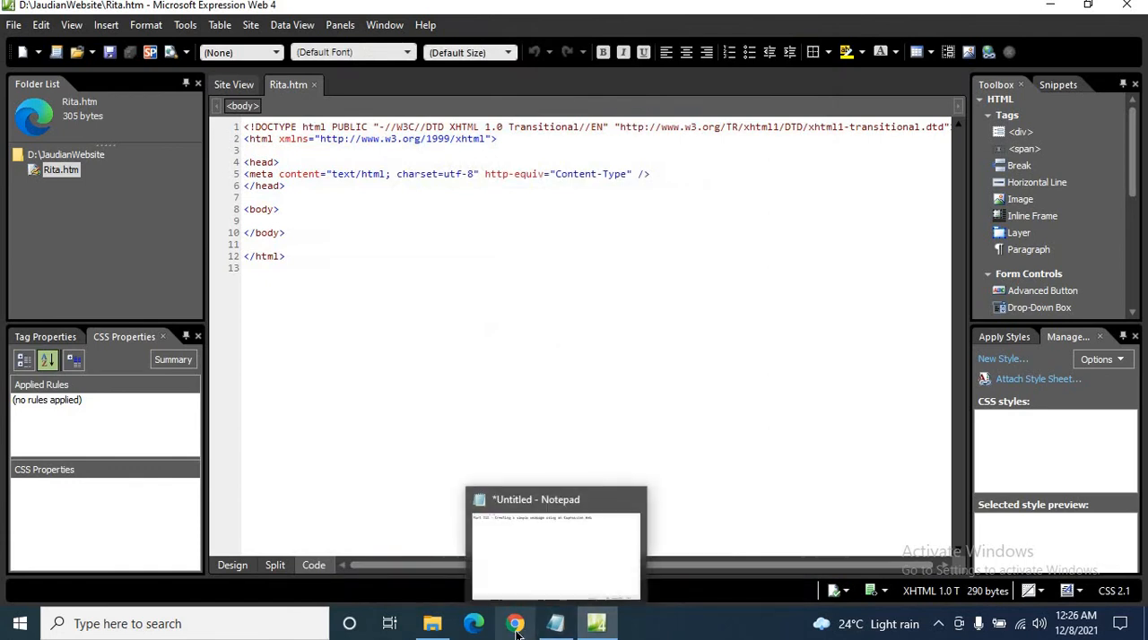
{"action": "left_click", "coordinate": [439, 628]}
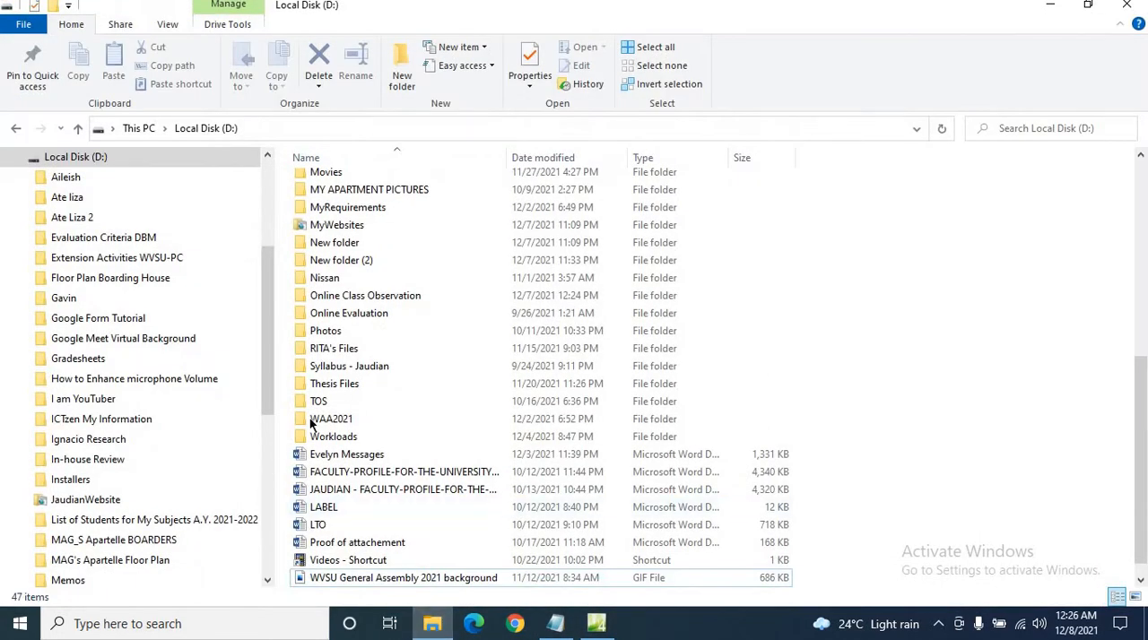
{"action": "scroll", "coordinate": [265, 414], "scroll_direction": "down", "scroll_amount": 3}
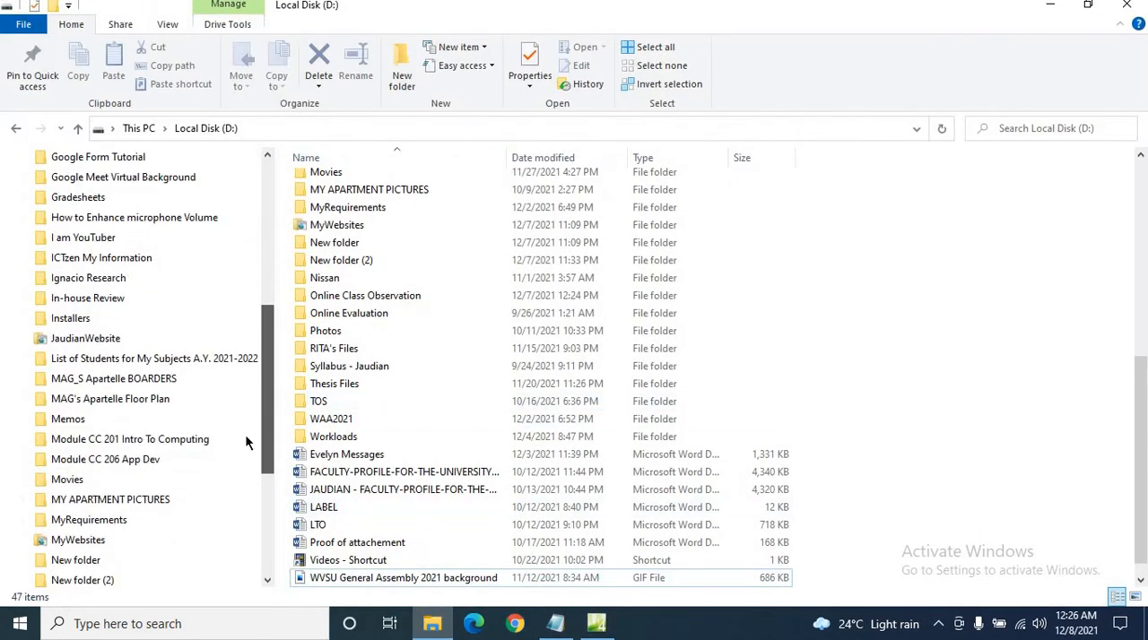
{"action": "left_click", "coordinate": [176, 443]}
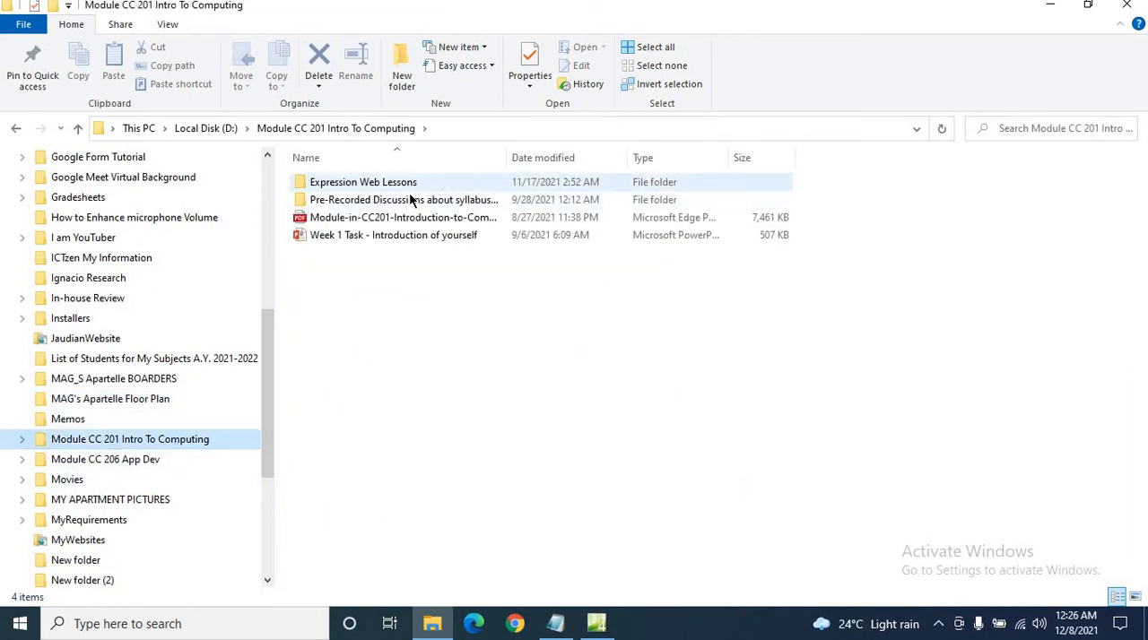
{"action": "double_click", "coordinate": [394, 220]}
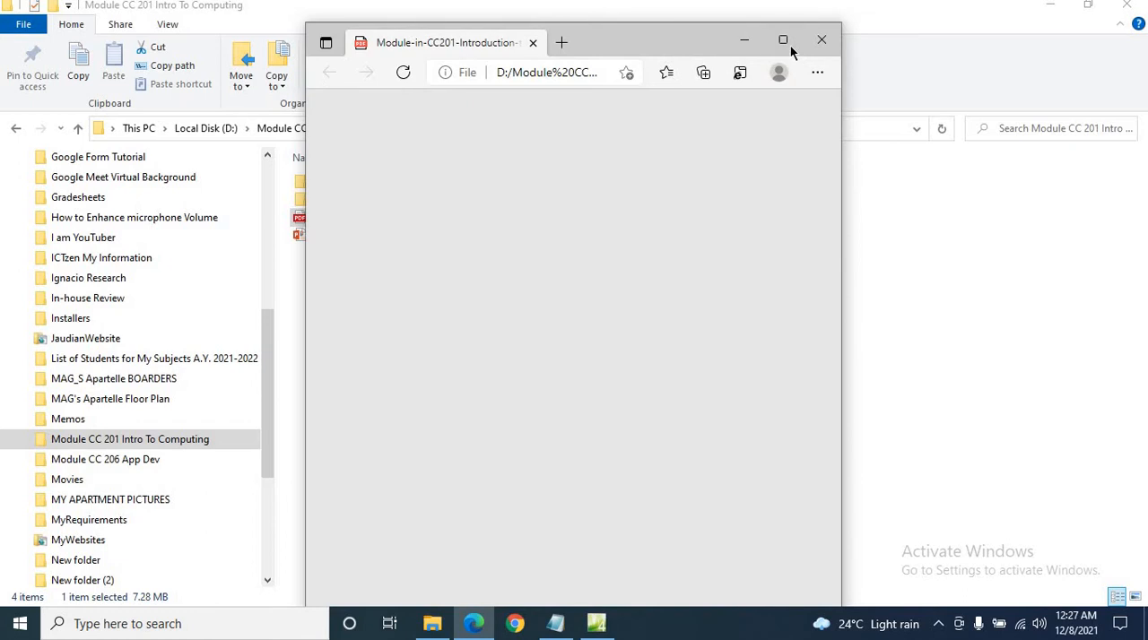
{"action": "left_click", "coordinate": [789, 49]}
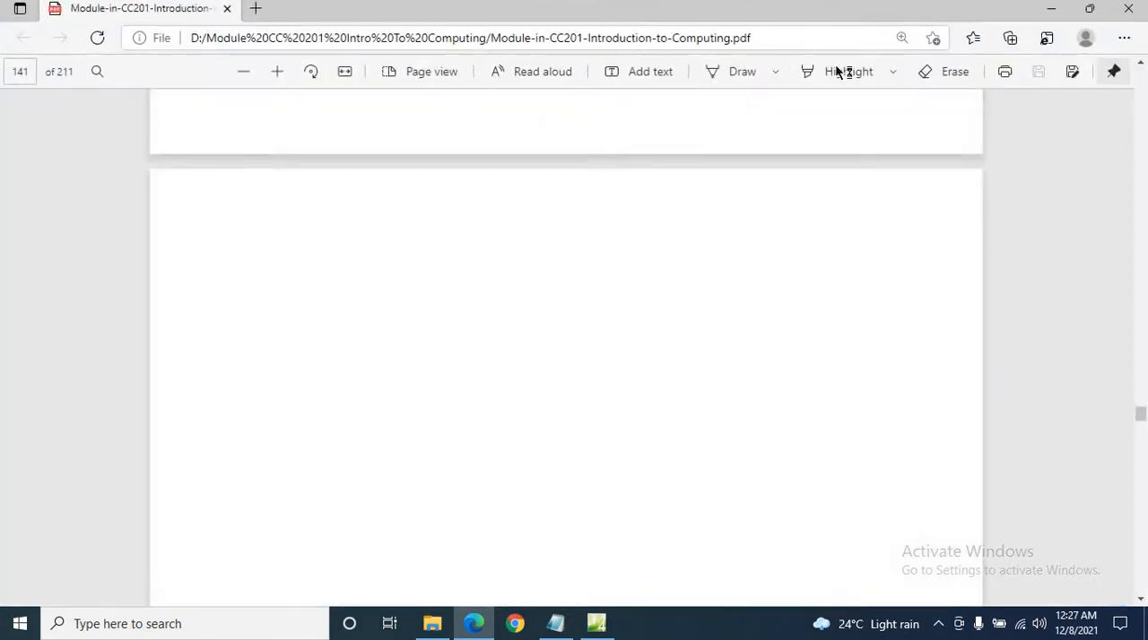
Find Unit 8, Introduction of HTML 5 and Cascading Style Sheets, in the module and read its introduction, highlighting the sentence about Notepad.
{"action": "scroll", "coordinate": [743, 402], "scroll_direction": "down", "scroll_amount": 2}
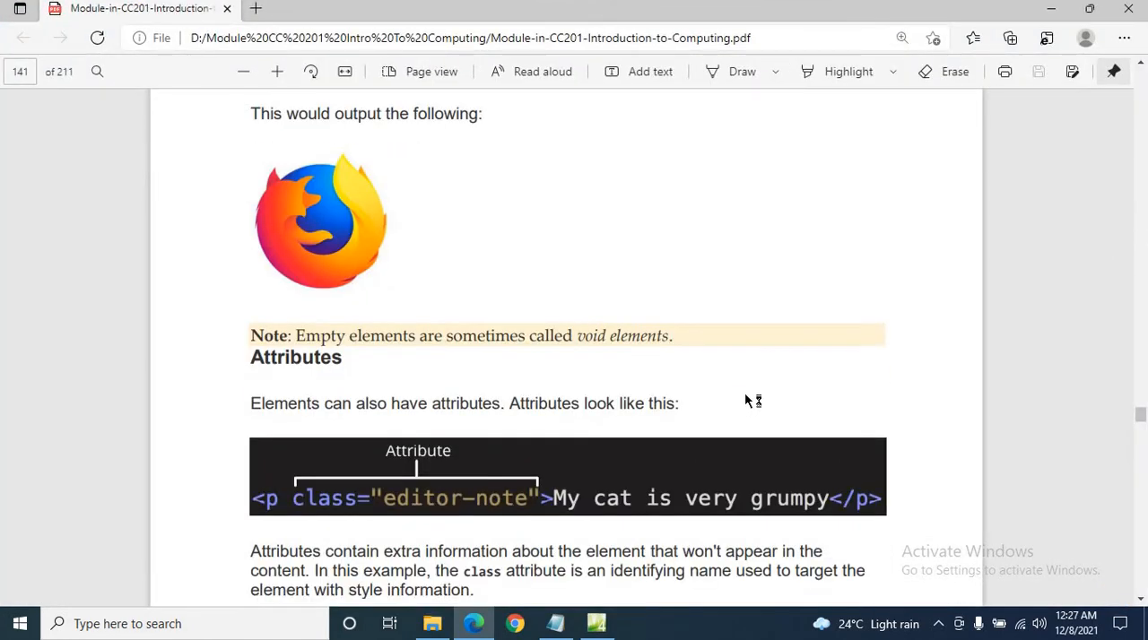
{"action": "scroll", "coordinate": [746, 393], "scroll_direction": "up", "scroll_amount": 5}
{"action": "scroll", "coordinate": [746, 395], "scroll_direction": "up", "scroll_amount": 20}
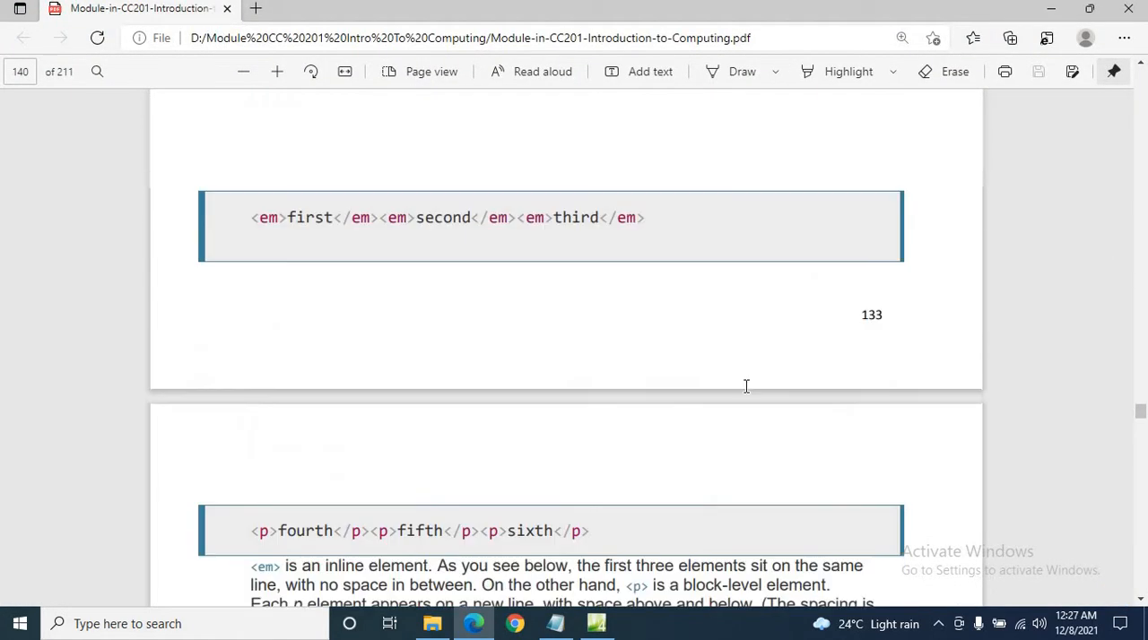
{"action": "scroll", "coordinate": [746, 393], "scroll_direction": "up", "scroll_amount": 20}
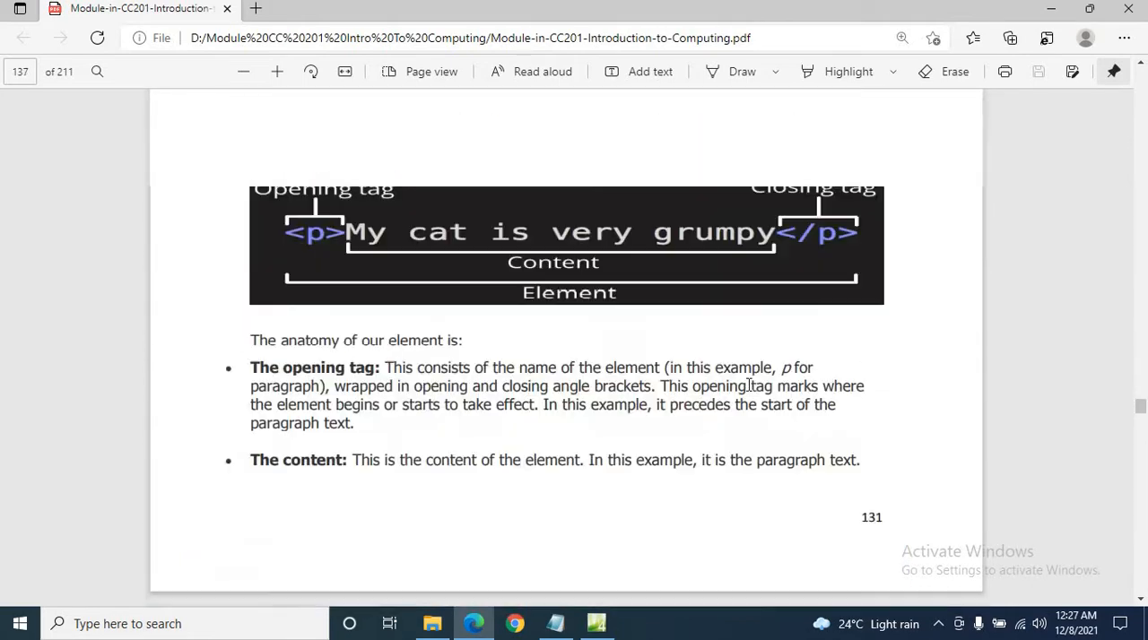
{"action": "scroll", "coordinate": [752, 387], "scroll_direction": "up", "scroll_amount": 10}
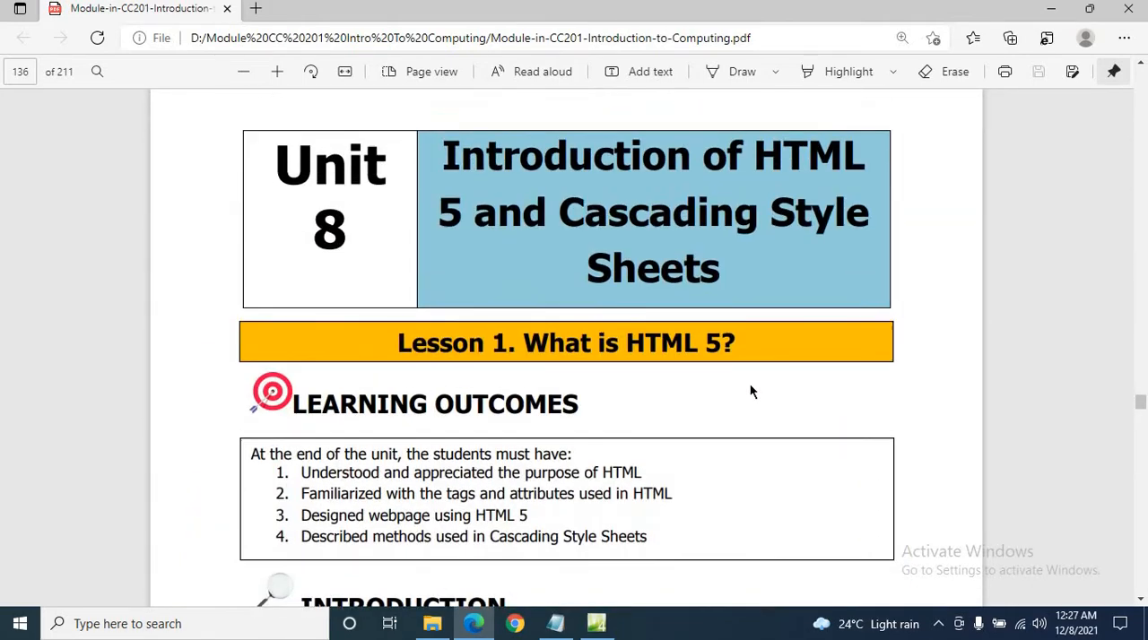
{"action": "scroll", "coordinate": [751, 391], "scroll_direction": "down", "scroll_amount": 2}
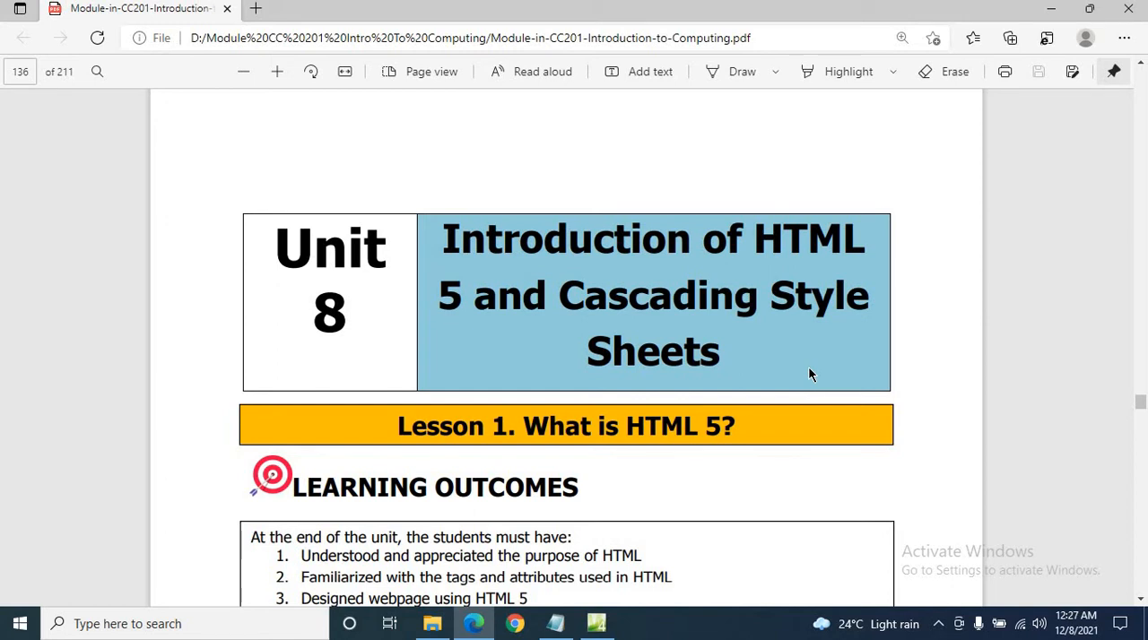
{"action": "scroll", "coordinate": [809, 375], "scroll_direction": "down", "scroll_amount": 3}
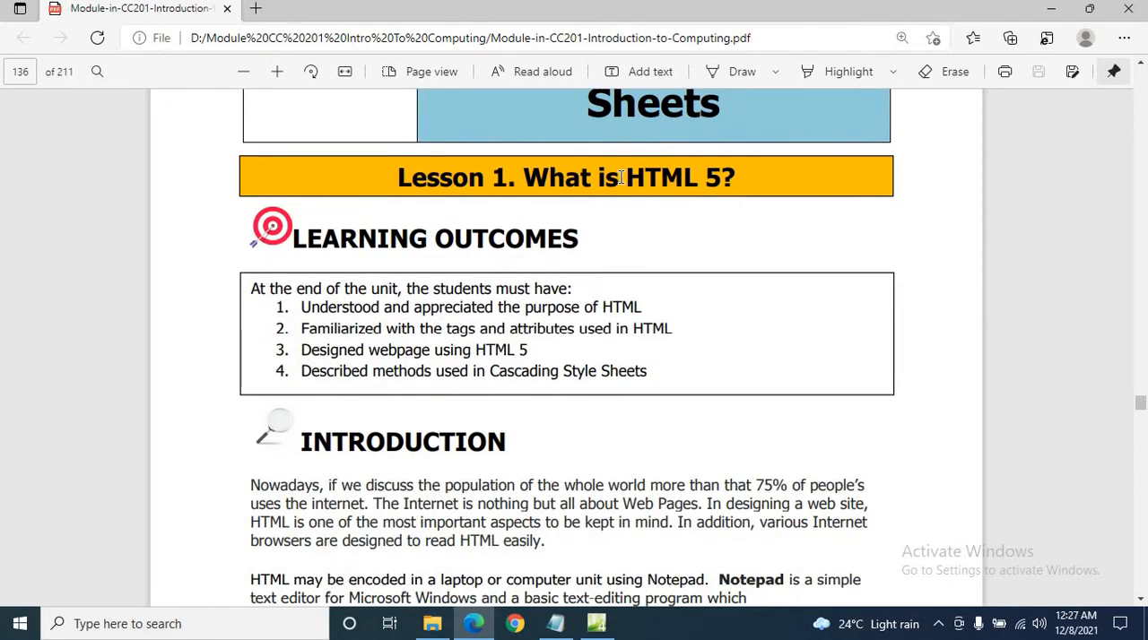
{"action": "scroll", "coordinate": [713, 290], "scroll_direction": "down", "scroll_amount": 5}
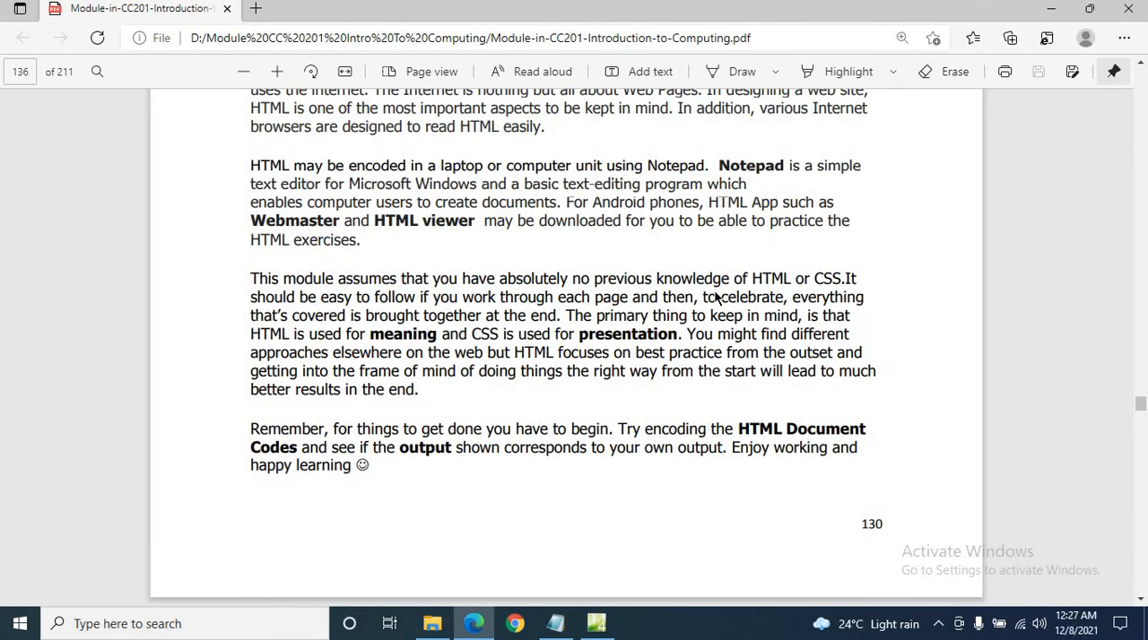
{"action": "scroll", "coordinate": [715, 296], "scroll_direction": "up", "scroll_amount": 2}
{"action": "scroll", "coordinate": [714, 287], "scroll_direction": "down", "scroll_amount": 2}
{"action": "left_click_drag", "start_coordinate": [721, 167], "coordinate": [746, 184]}
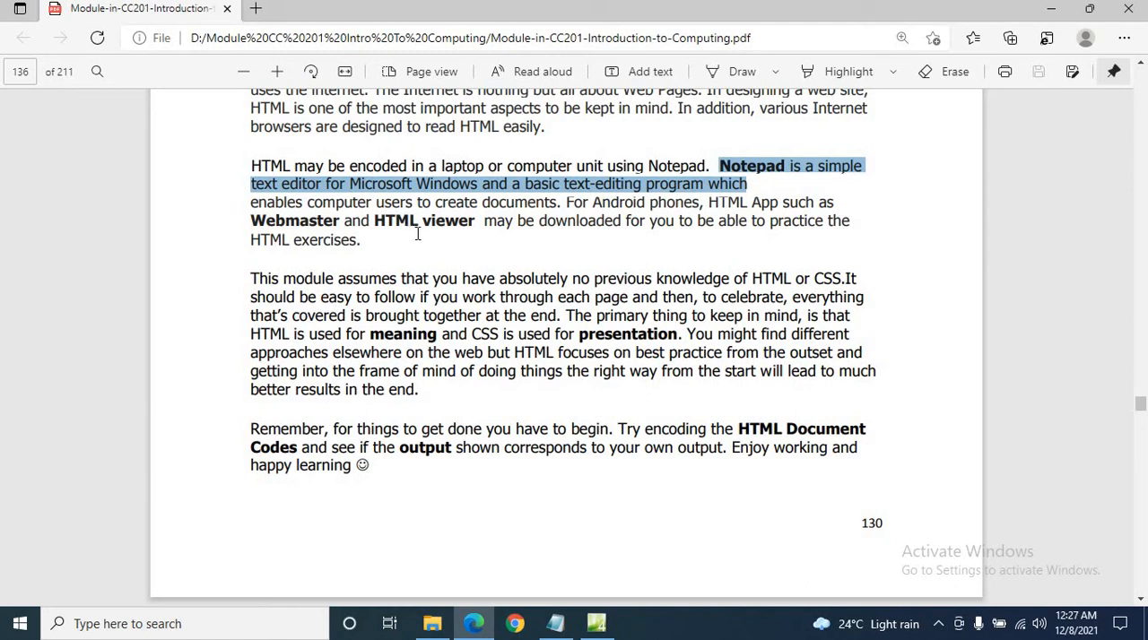
Switch back to Expression Web and review the page's entire starter HTML code.
{"action": "left_click", "coordinate": [597, 624]}
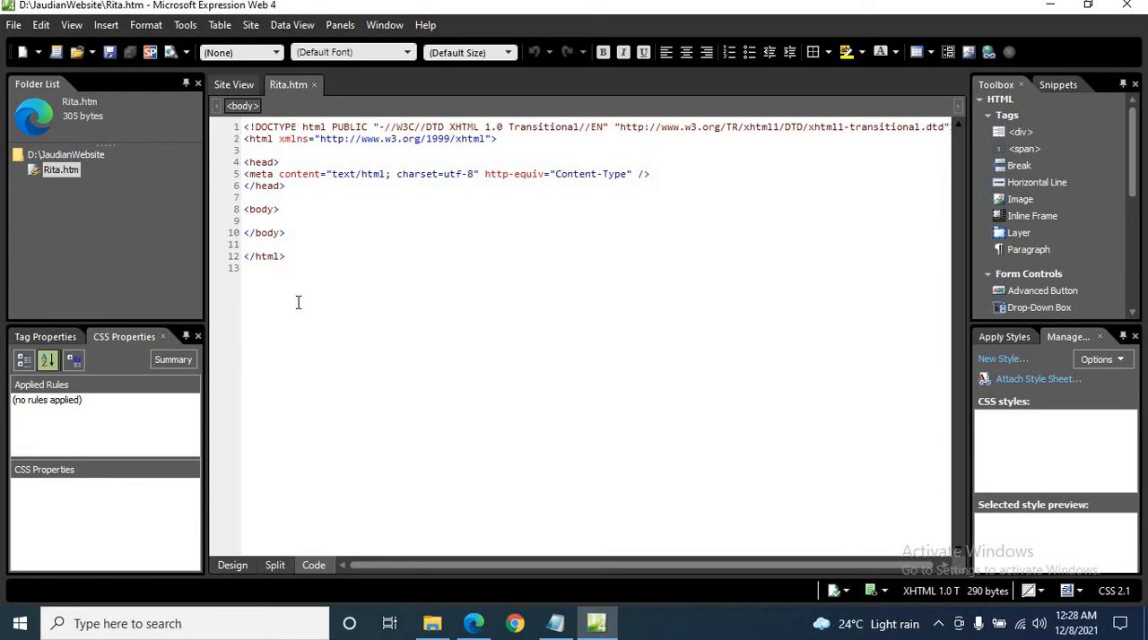
{"action": "left_click_drag", "start_coordinate": [297, 302], "coordinate": [250, 109]}
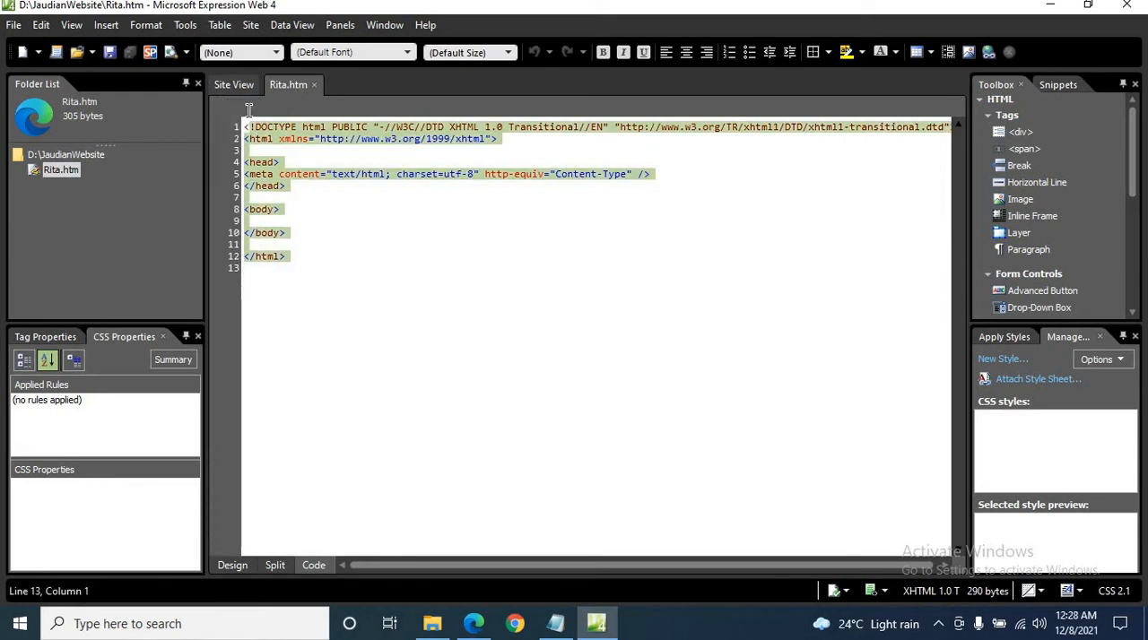
{"action": "left_click", "coordinate": [363, 233]}
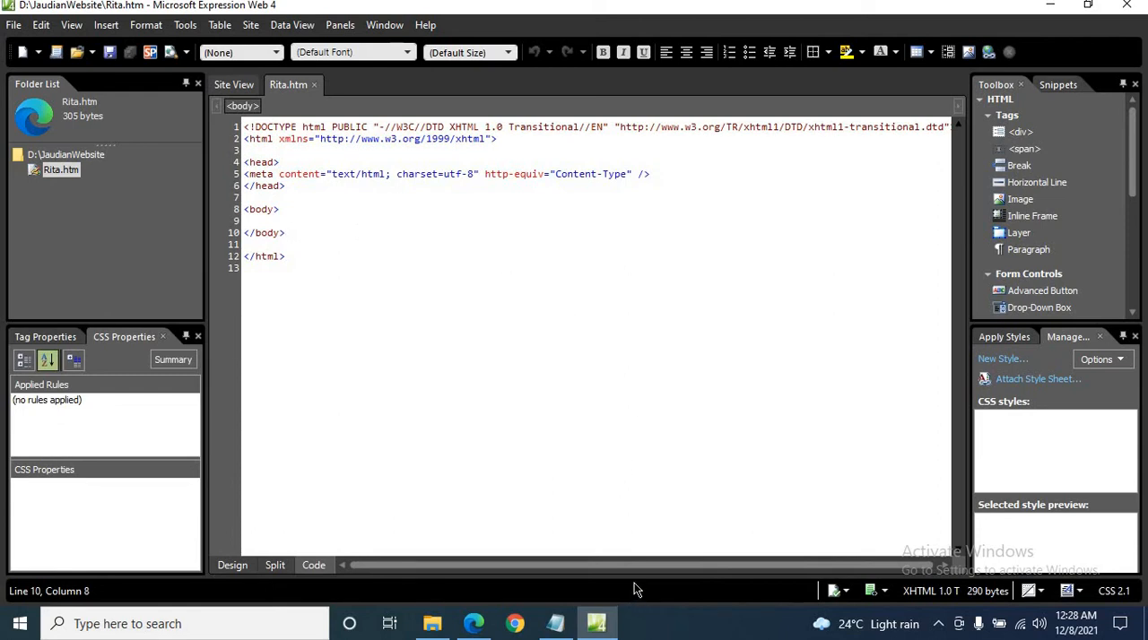
Return to the module PDF in Edge and examine the Edit Code example in the "Creating your first HTML element" activity.
{"action": "left_click", "coordinate": [473, 623]}
{"action": "scroll", "coordinate": [503, 562], "scroll_direction": "down", "scroll_amount": 12}
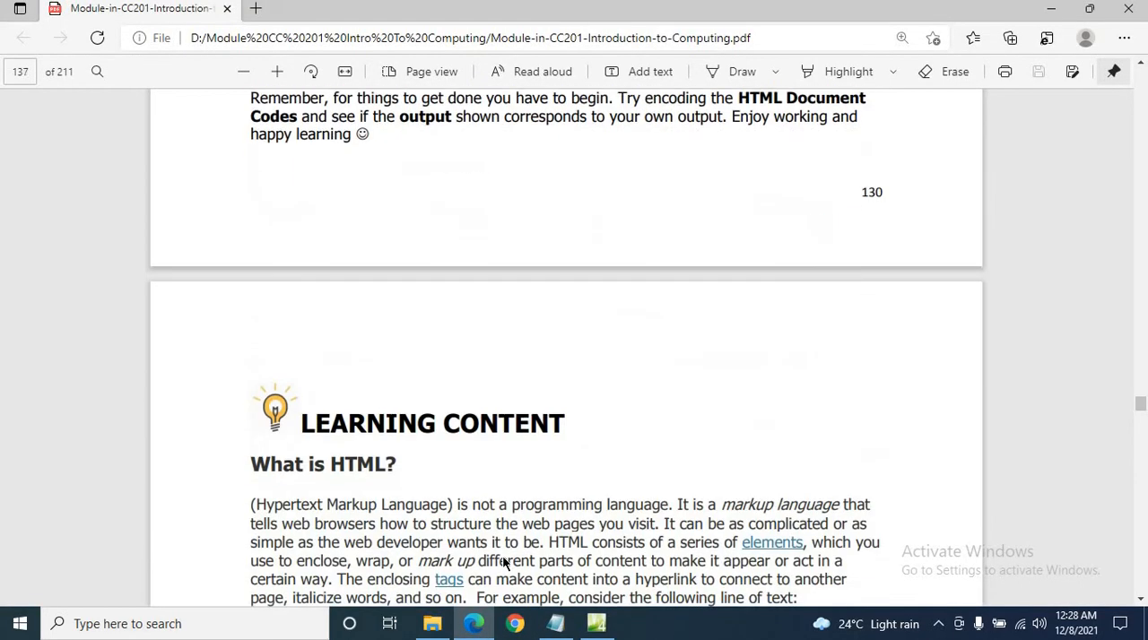
{"action": "scroll", "coordinate": [503, 563], "scroll_direction": "down", "scroll_amount": 15}
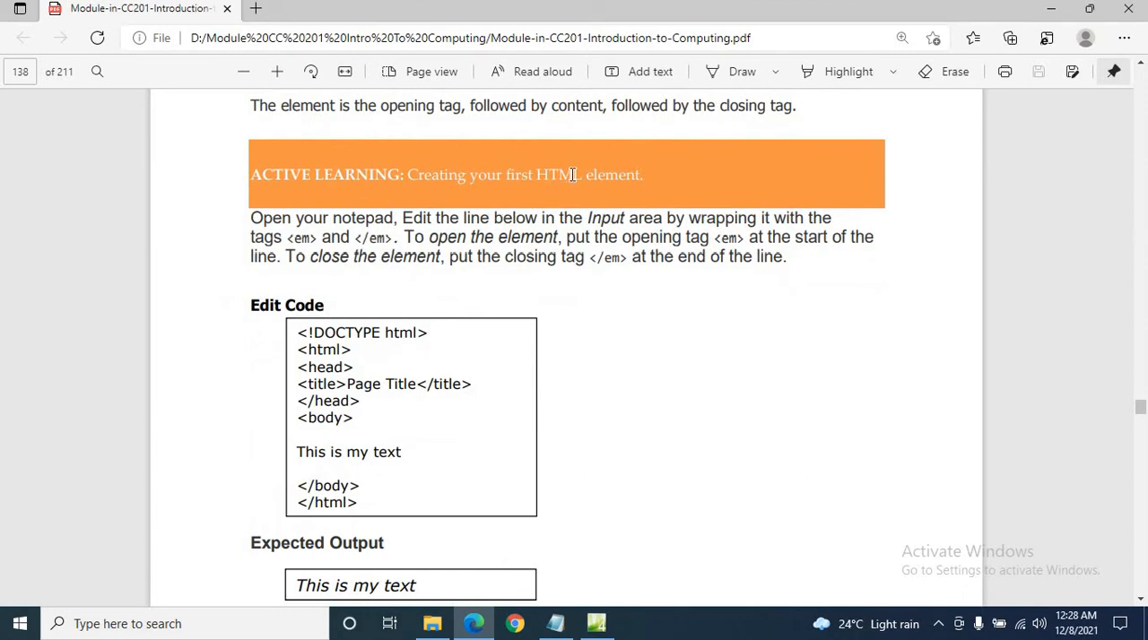
{"action": "scroll", "coordinate": [670, 408], "scroll_direction": "down", "scroll_amount": 1}
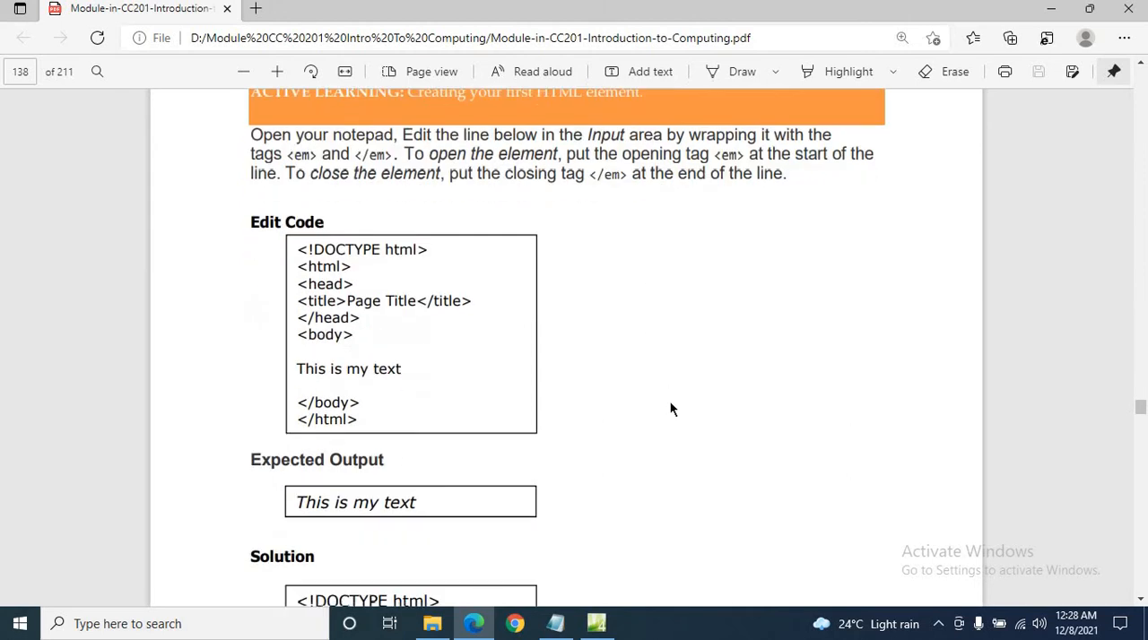
{"action": "scroll", "coordinate": [670, 408], "scroll_direction": "down", "scroll_amount": 1}
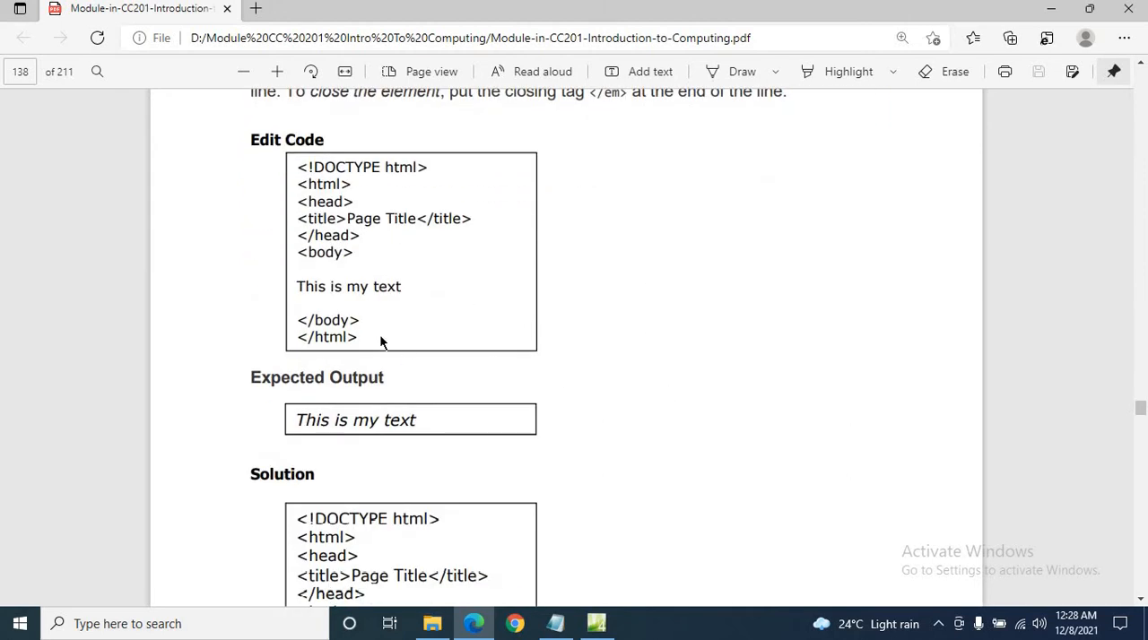
{"action": "left_click_drag", "start_coordinate": [372, 335], "coordinate": [291, 167]}
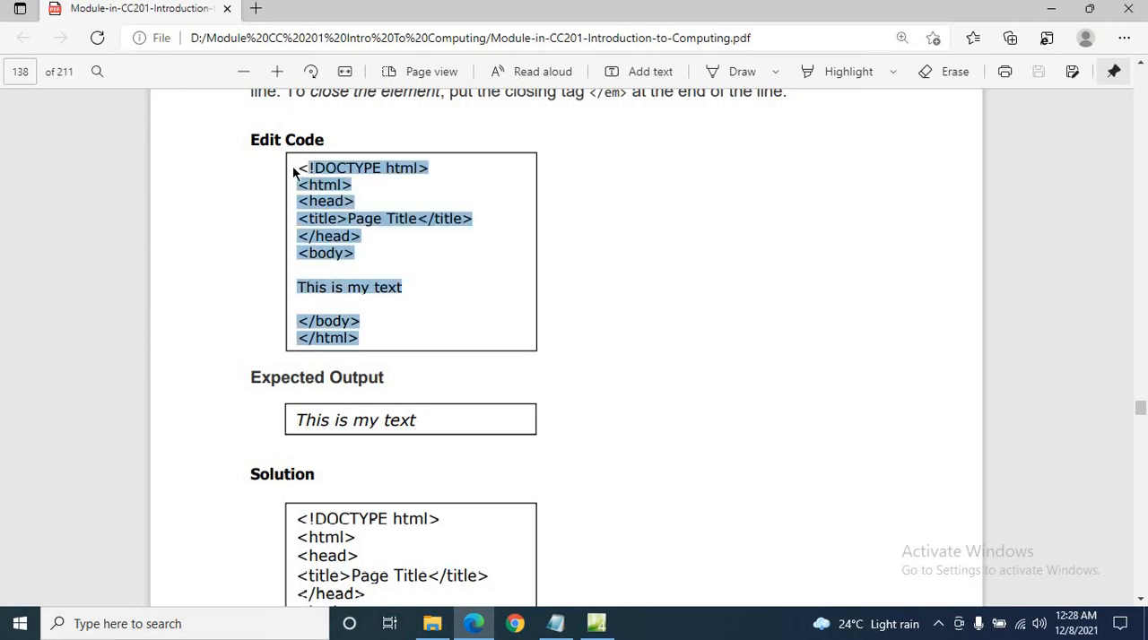
{"action": "left_click", "coordinate": [663, 298]}
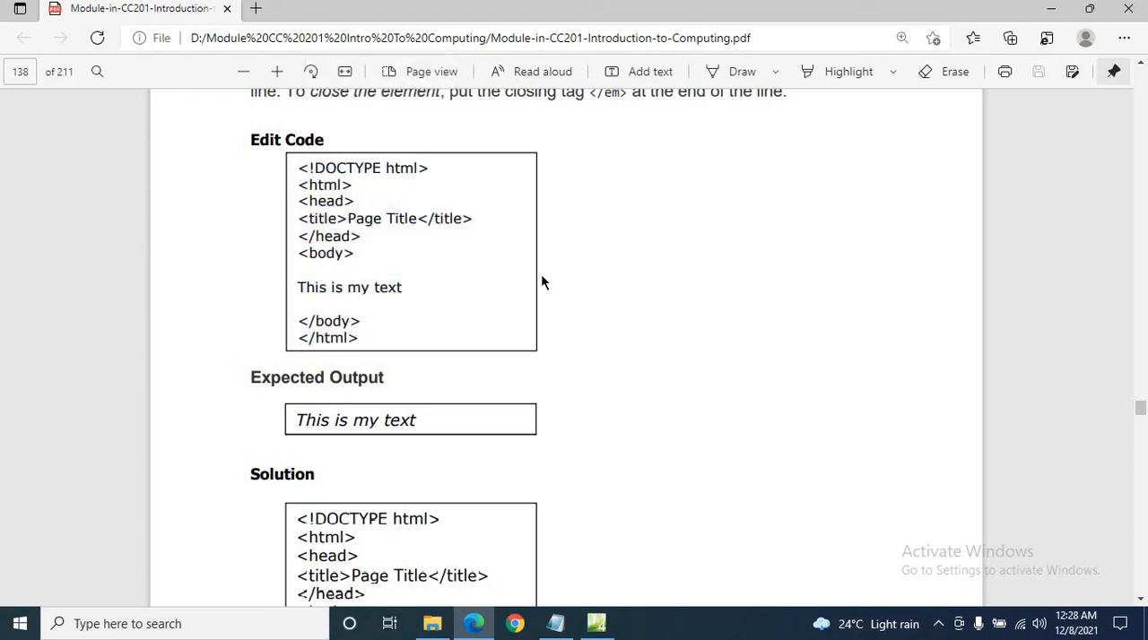